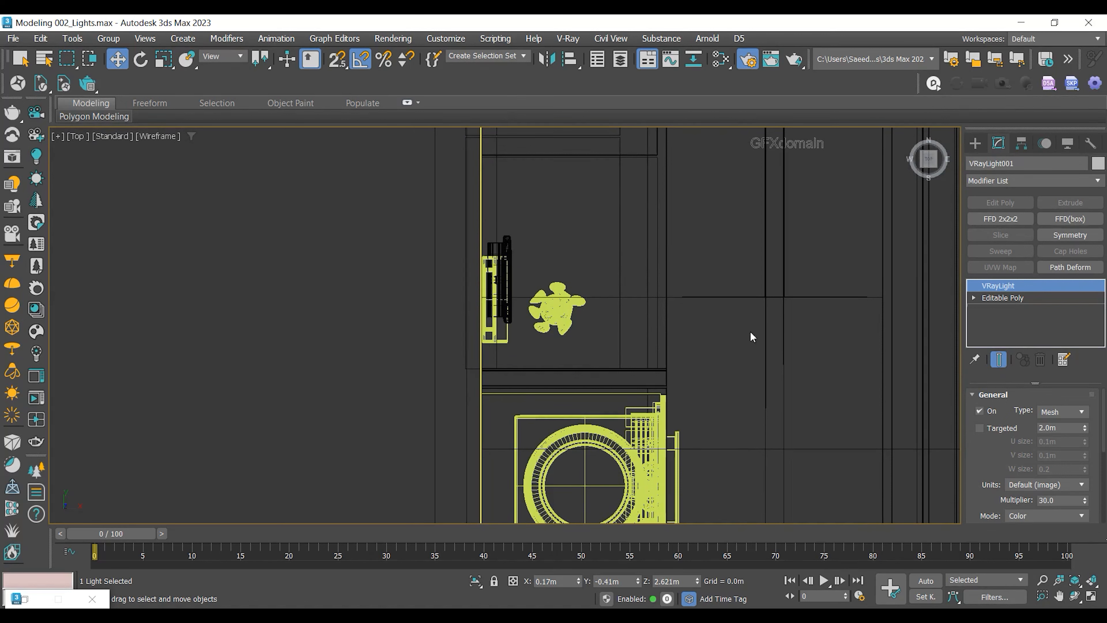
Step: Create a cylinder beside the kitchen wall in the Top view with a radius of 0.015 m and a height of 3.0 m
left_click(976, 143)
left_click(975, 165)
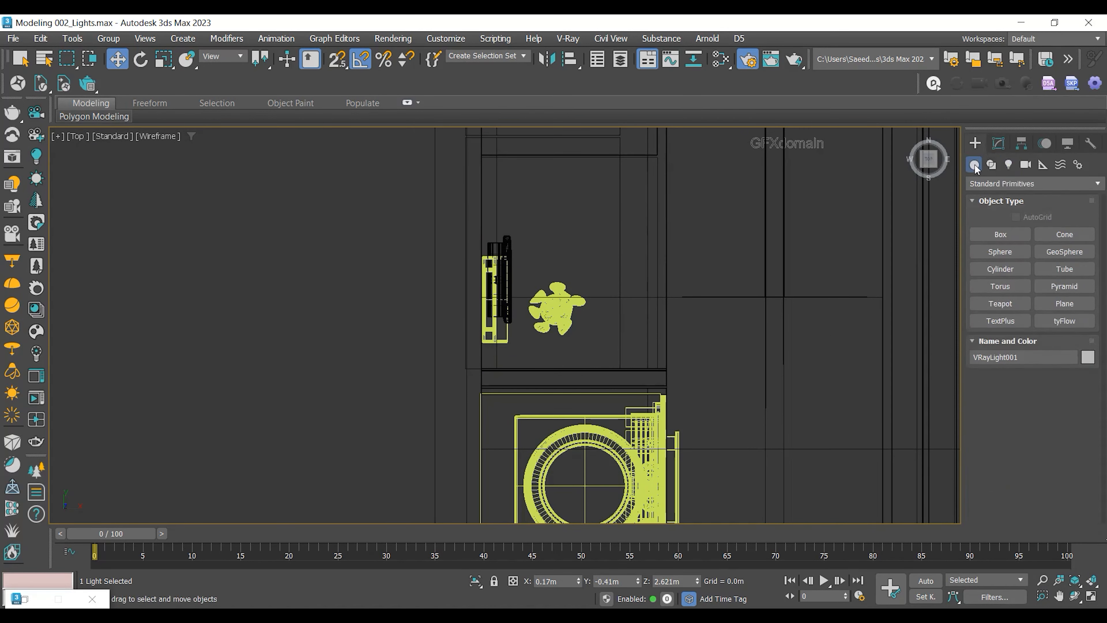
left_click(1014, 268)
left_click_drag(408, 350, 416, 351)
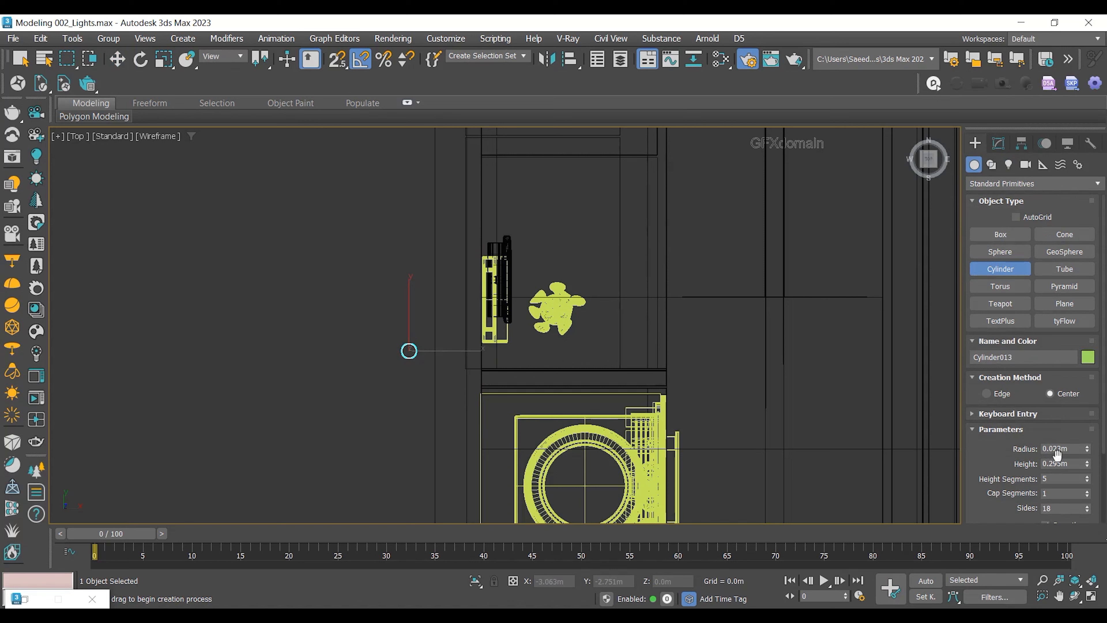
type("15")
key("Return")
type("3")
key("Return")
Step: Rotate the cylinder -90 degrees about the X axis so it lies flat along the kitchen wall
left_click(140, 60)
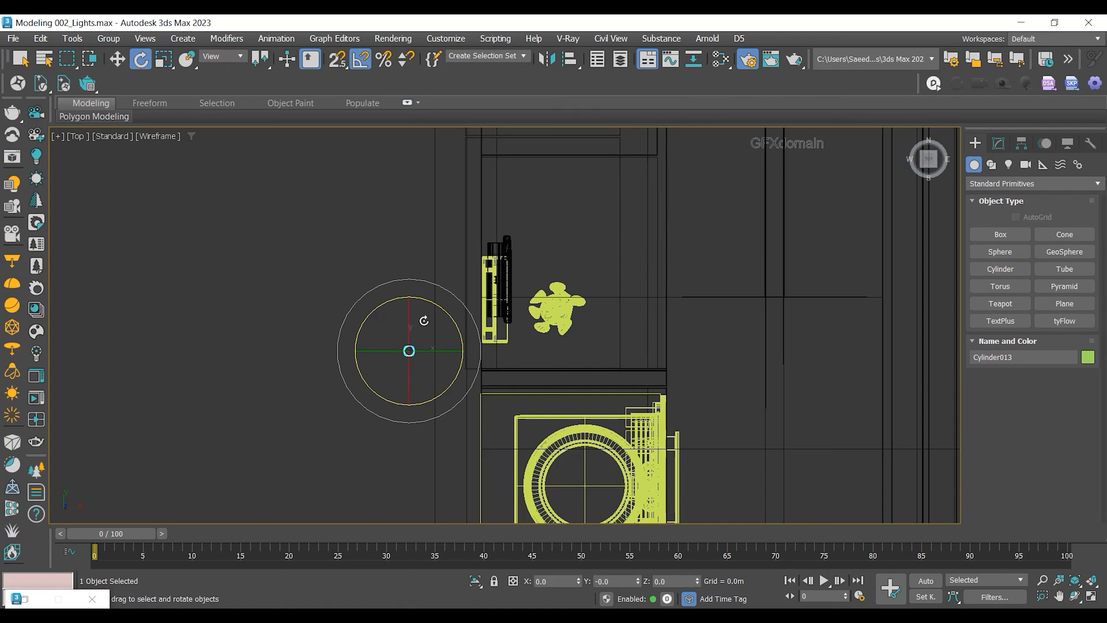
mouse_move(404, 330)
left_mouse_down()
mouse_move(408, 292)
mouse_move(408, 308)
left_mouse_up()
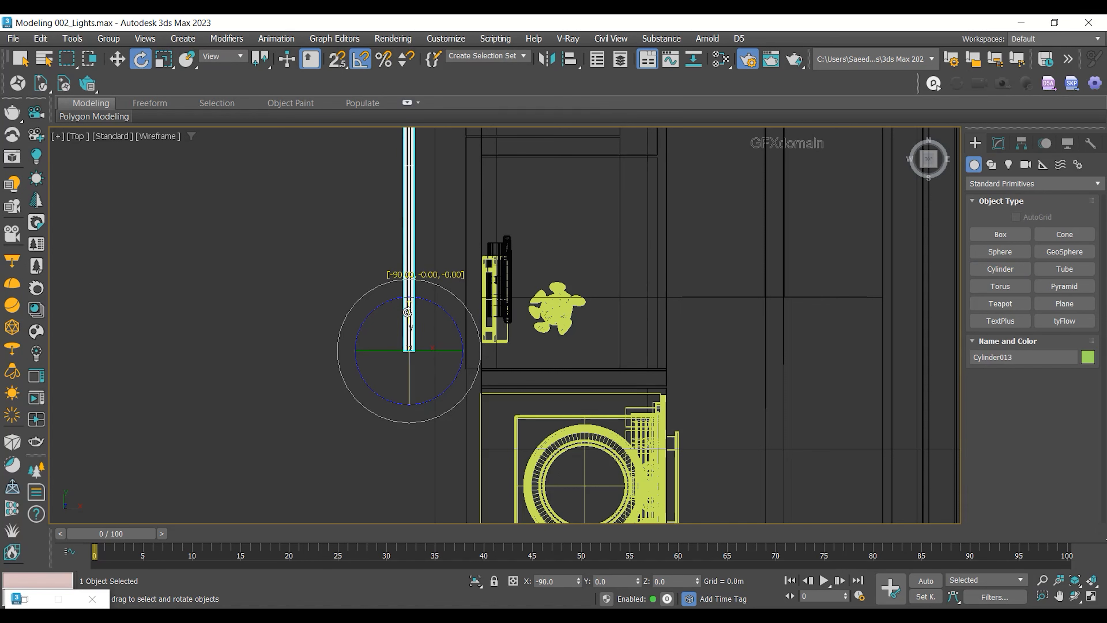
scroll(366, 319, "down", 5)
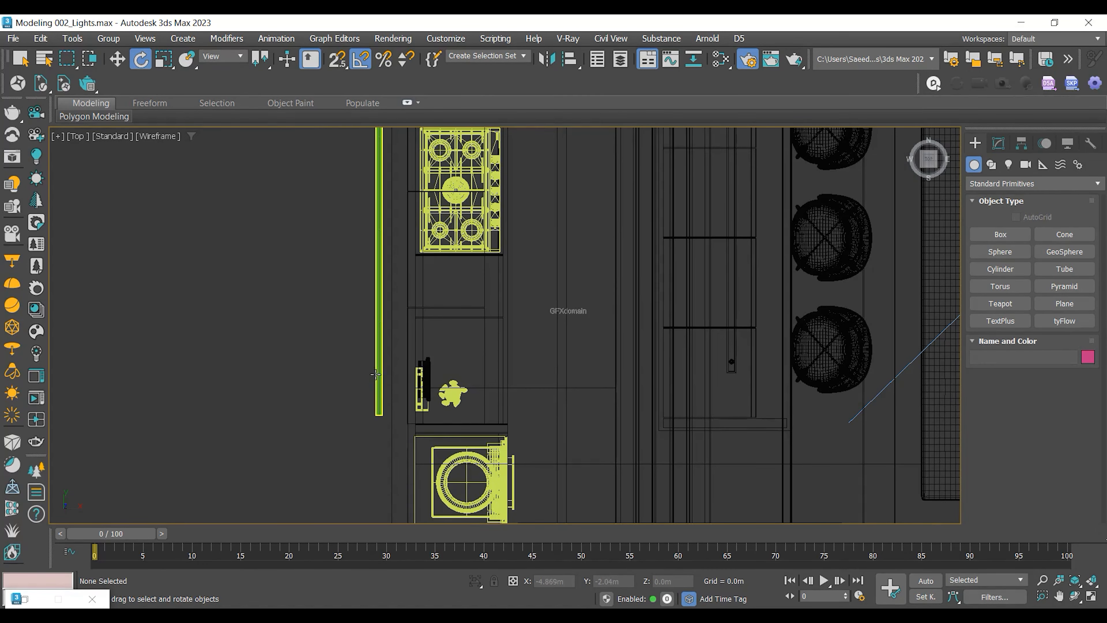
Step: Move the cylinder in the Top view into the narrow gap behind the kitchen units
key("w")
scroll(384, 410, "up", 5)
left_click(372, 350)
left_click(366, 376)
left_click_drag(367, 376, 501, 389)
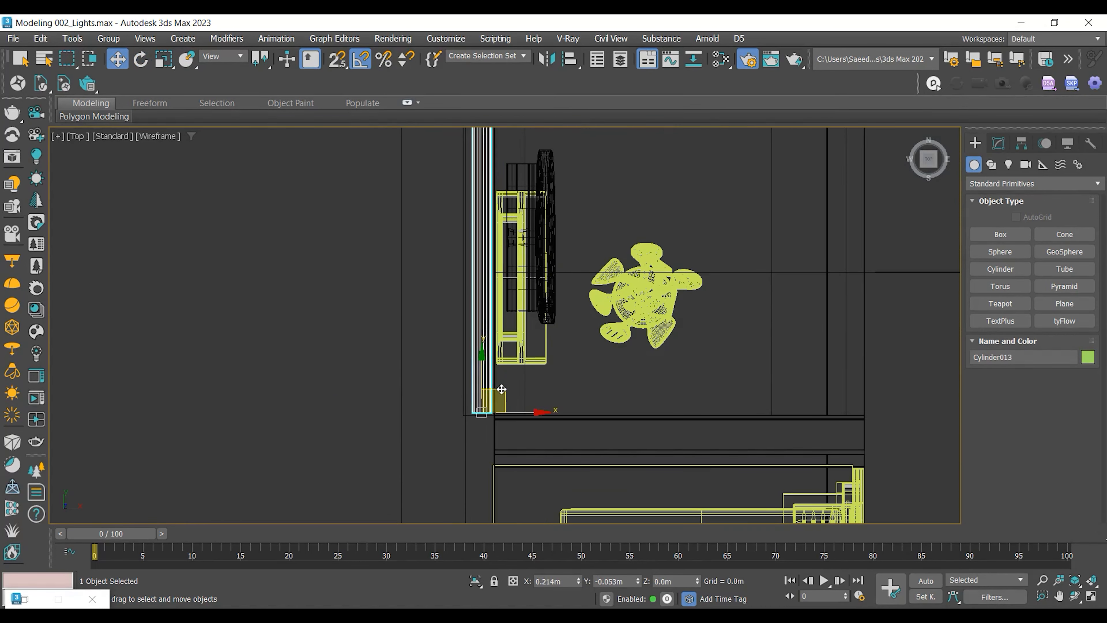
scroll(447, 359, "up", 5)
left_click_drag(486, 321, 463, 339)
Step: Adjust the cylinder's lengthwise position so it clears both ends of the wall gap, at about Y -2.355 m
scroll(458, 417, "down", 10)
middle_click_drag(408, 259, 415, 428)
middle_click_drag(440, 201, 419, 366)
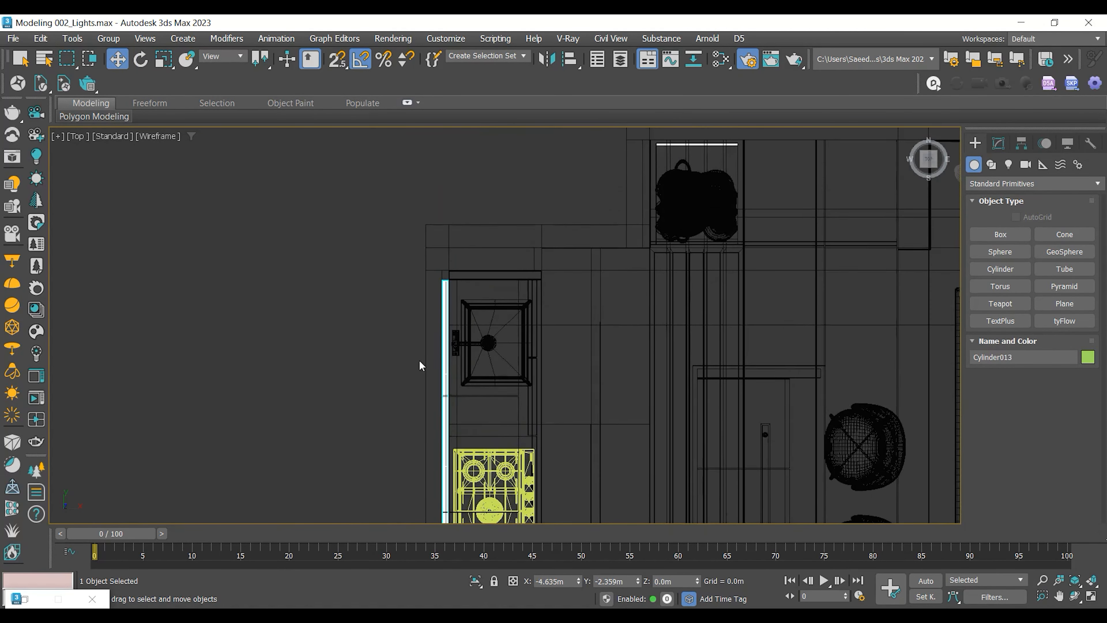
scroll(445, 252, "up", 10)
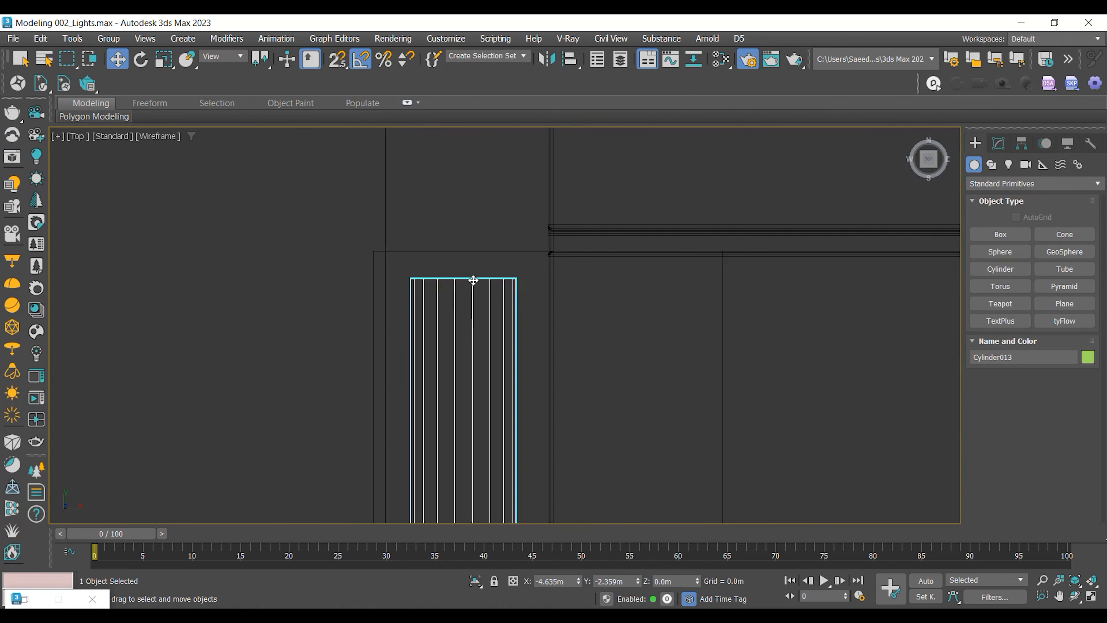
scroll(474, 280, "down", 6)
scroll(480, 251, "down", 8)
middle_click_drag(482, 415, 495, 137)
scroll(484, 428, "up", 11)
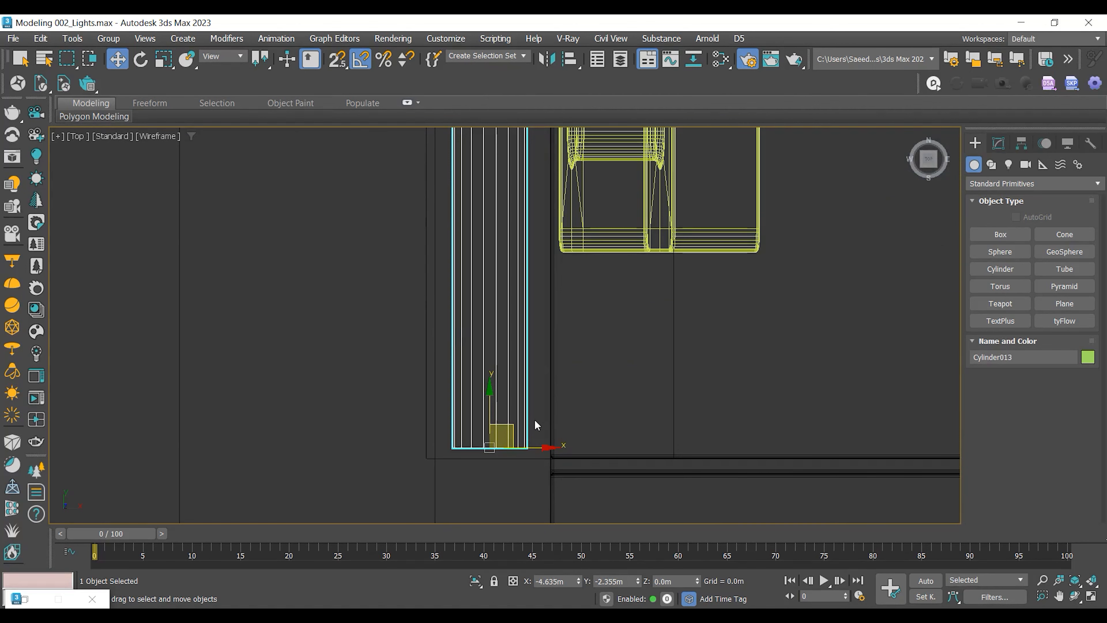
Step: Raise the cylinder in the Front view to just beneath the upper kitchen cabinets, at about X -4.586 m and Z 1.545 m
key("f")
key("z")
scroll(500, 383, "down", 10)
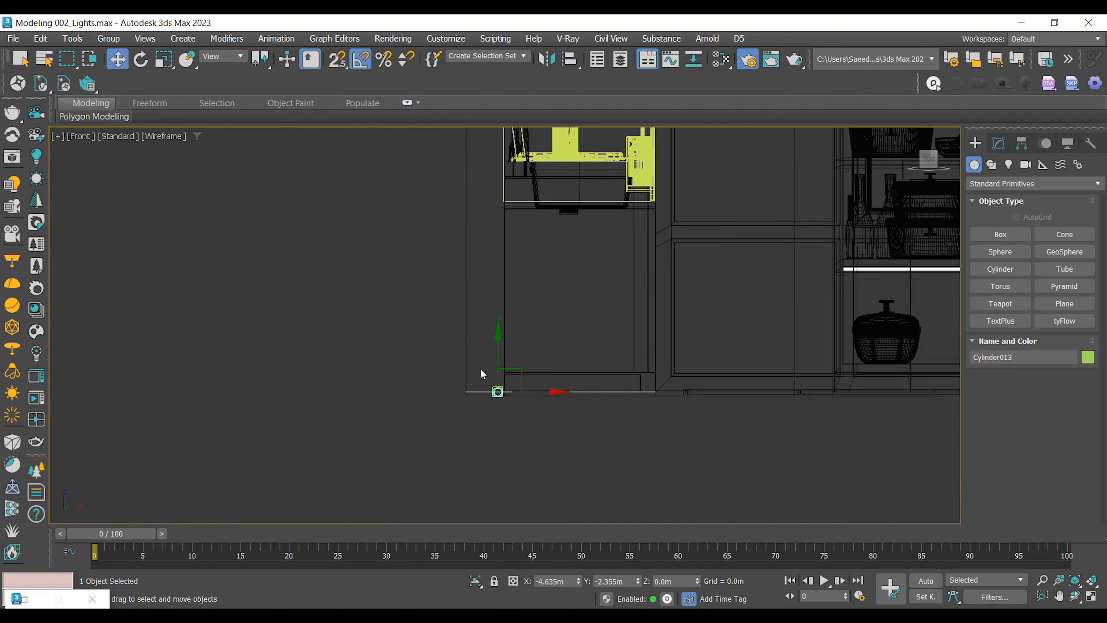
middle_click_drag(496, 387, 509, 484)
left_click_drag(507, 445, 506, 148)
middle_click_drag(491, 229, 486, 412)
left_click_drag(504, 331, 503, 266)
scroll(499, 292, "up", 5)
scroll(499, 291, "up", 3)
left_click_drag(532, 449, 576, 237)
middle_click_drag(531, 316, 436, 328)
scroll(465, 293, "up", 4)
middle_click_drag(482, 295, 461, 330)
left_click_drag(470, 263, 480, 329)
Step: Convert the cylinder to an Editable Poly
left_click(999, 143)
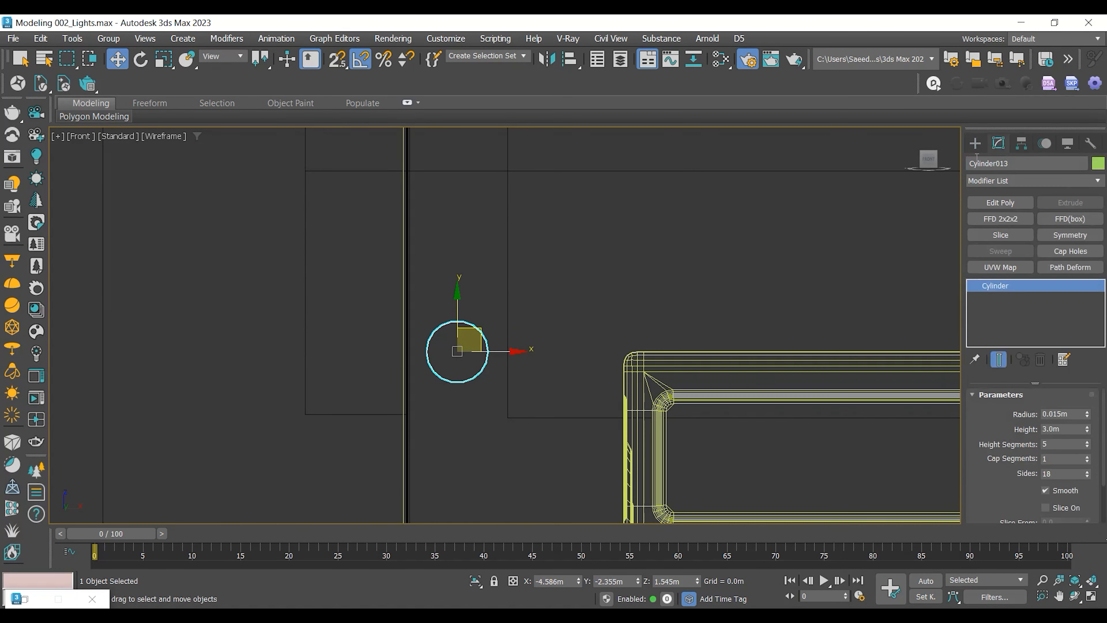
right_click(495, 367)
mouse_move(534, 540)
left_click(632, 554)
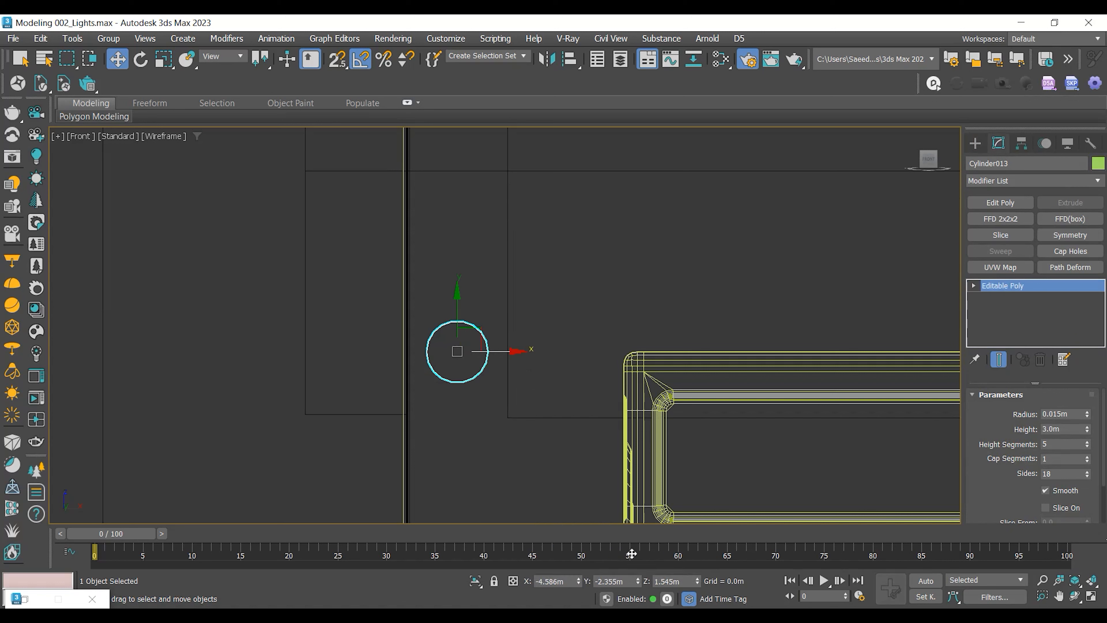
Step: Place a new VRayLight of type Mesh next to the cylinder in the Front view
left_click(976, 143)
left_click(1009, 165)
left_click(1000, 235)
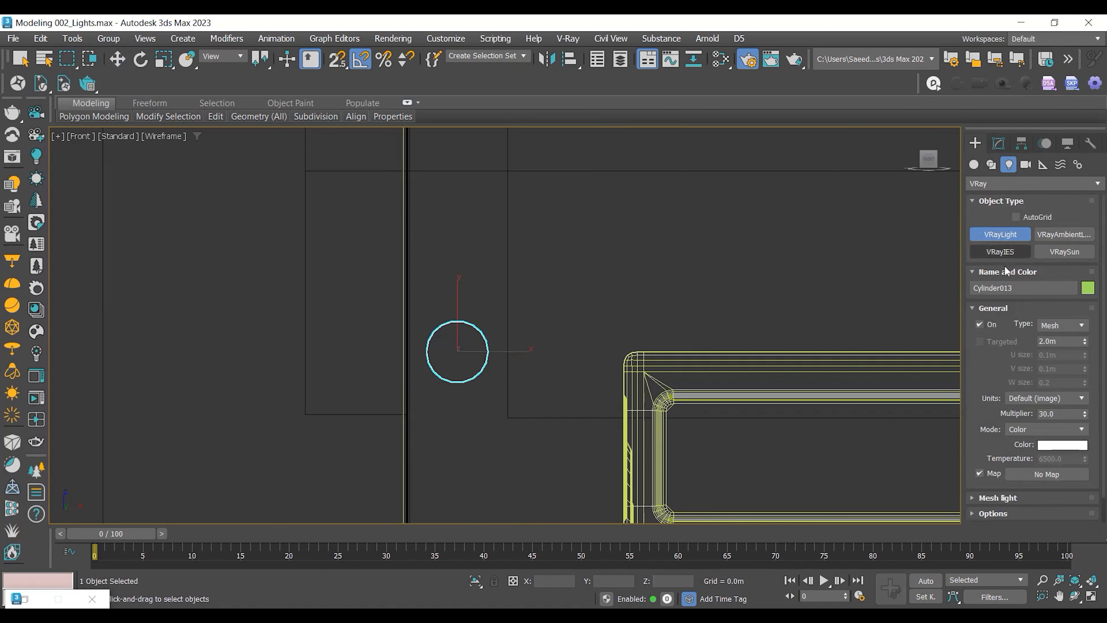
left_click(555, 242)
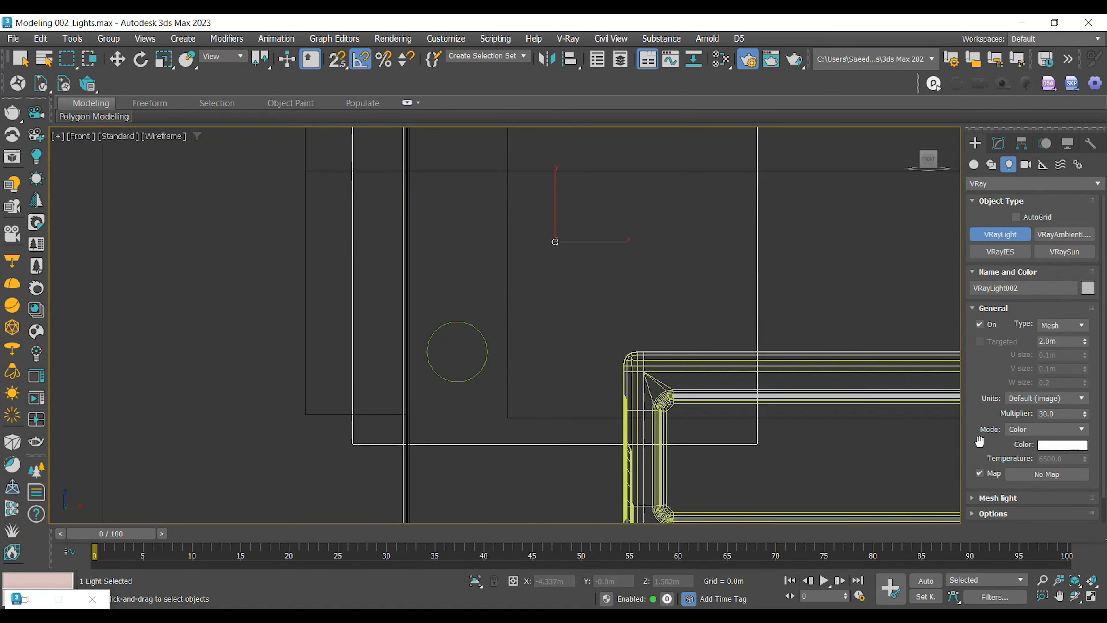
scroll(979, 442, "down", 2)
key("w")
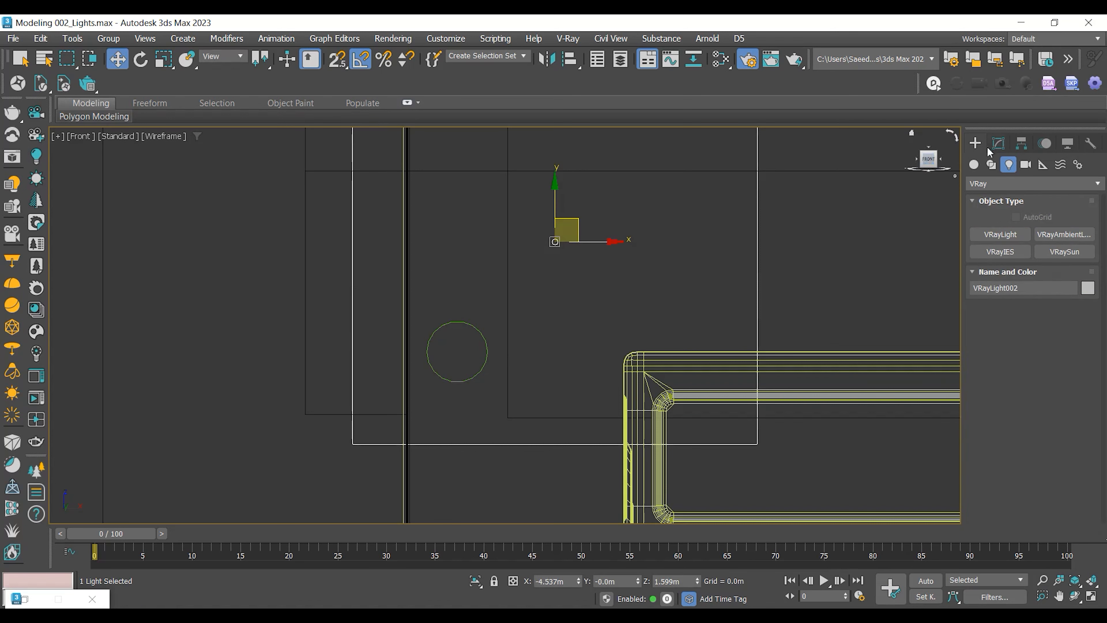
Step: Pick the cylinder as the new VRayLight's mesh, replacing the mesh with the light
left_click(999, 143)
scroll(998, 436, "down", 5)
left_click(1032, 478)
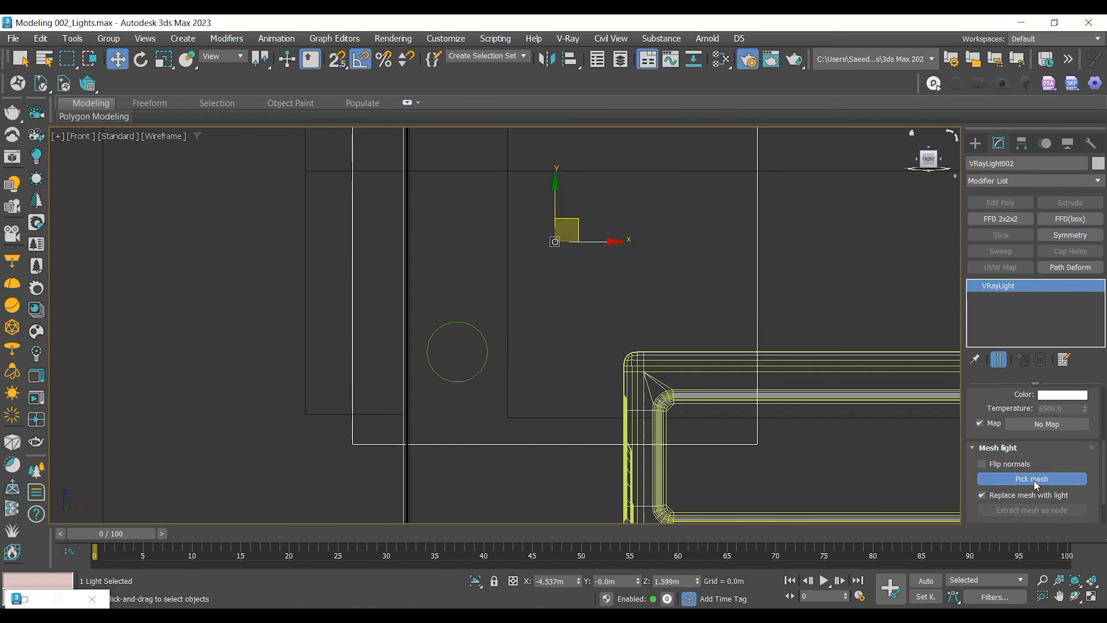
left_click(477, 372)
scroll(333, 340, "down", 5)
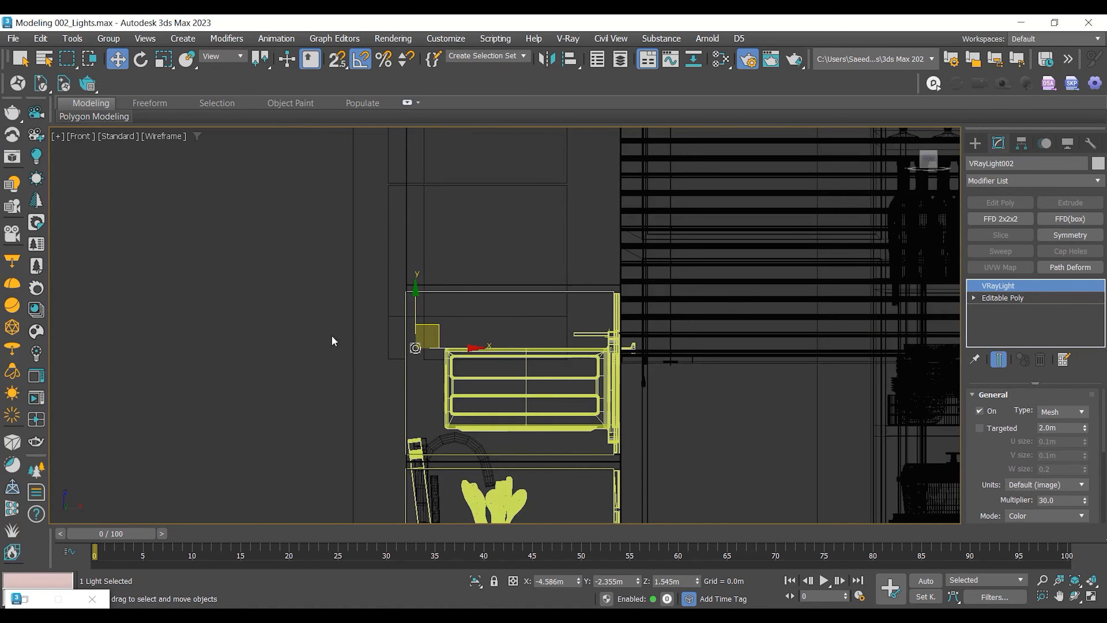
Step: Rename the lights in the V-Ray Light Lister as V-Ray_Dome, V-Ray_Meshlight01 and V-Ray_Meshlight02
left_click(13, 183)
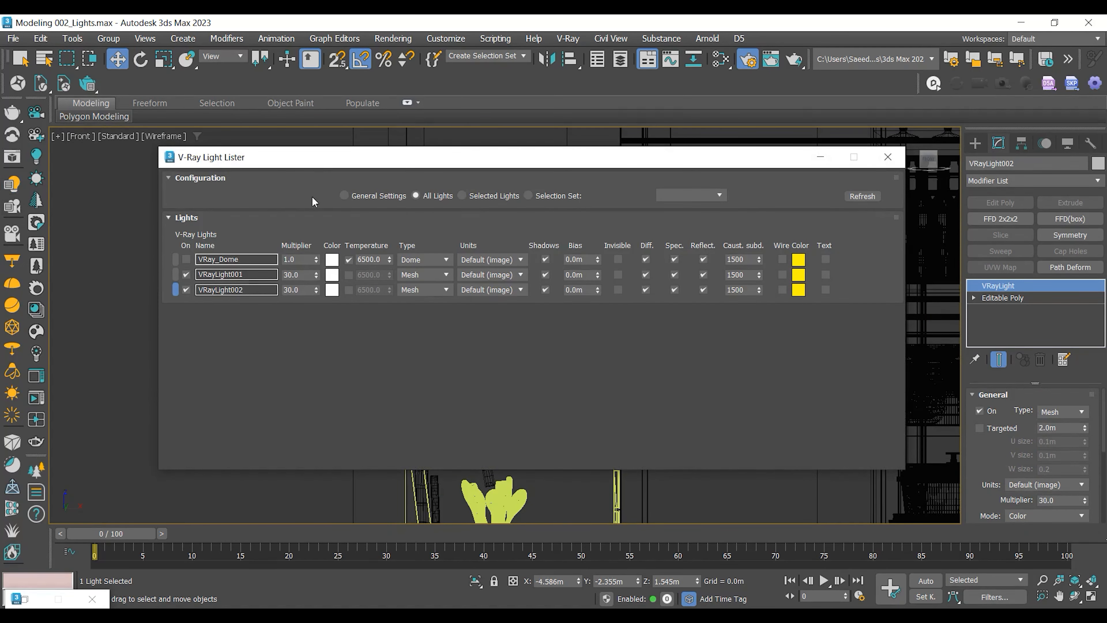
left_click_drag(324, 160, 523, 220)
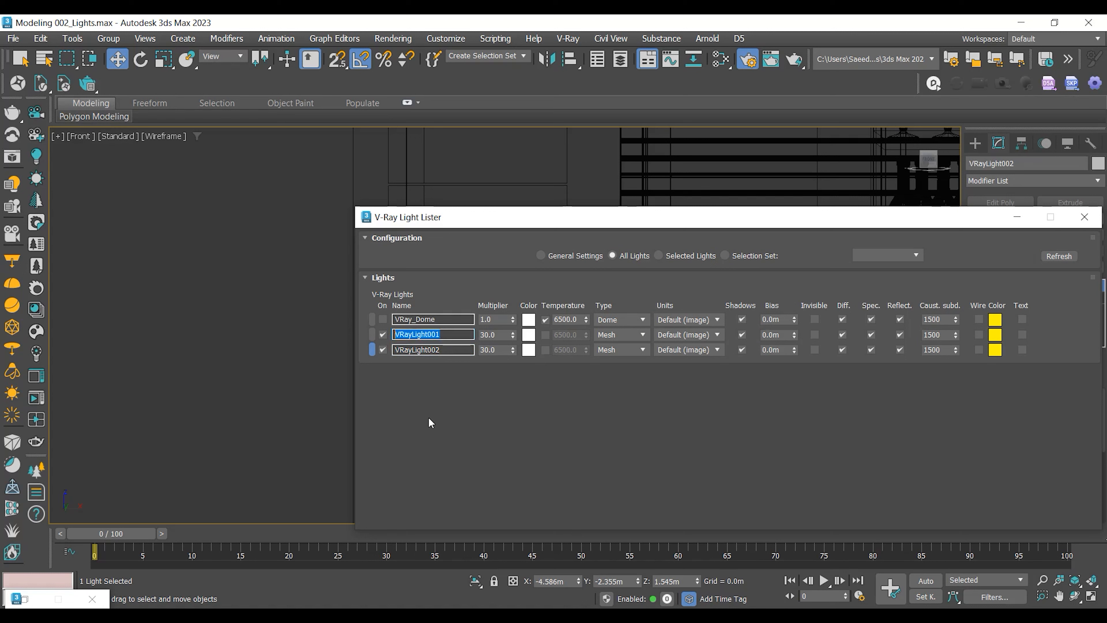
type("V-Ray_Meshlight01")
key("Return")
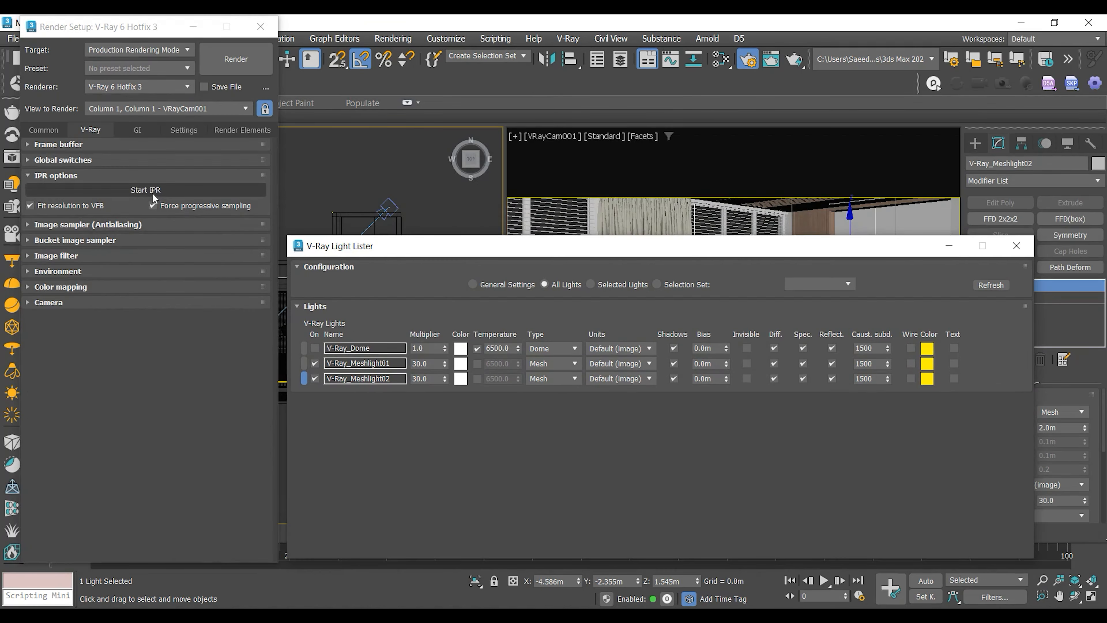
Step: Start an interactive render of the VRayCam001 view to check the mesh lights' brightness, and minimize the frame buffer
left_click(146, 190)
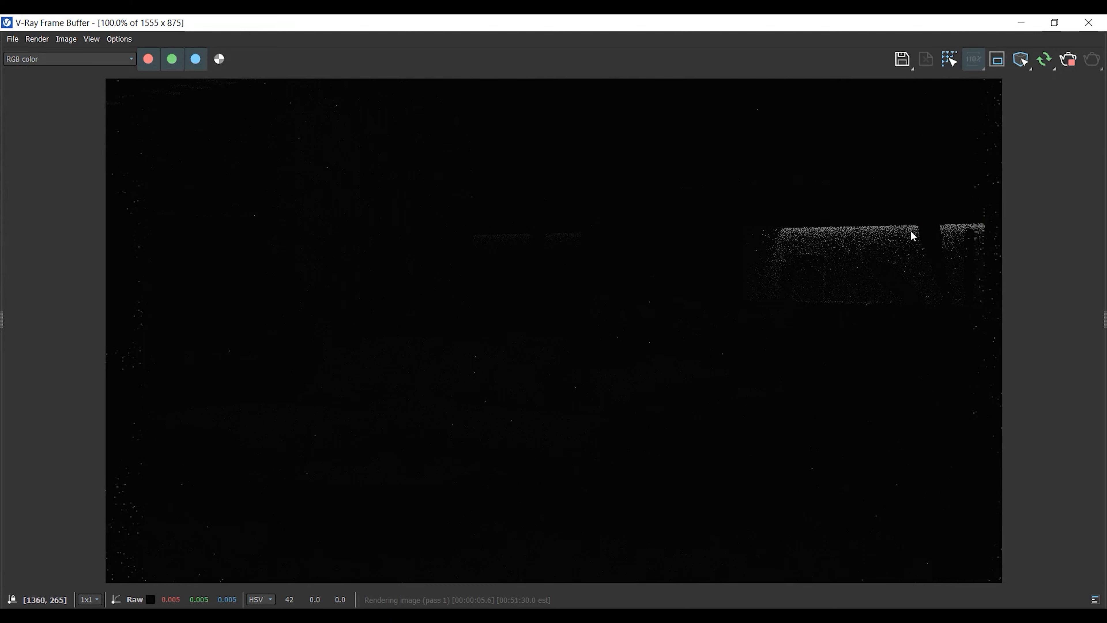
left_click(1021, 22)
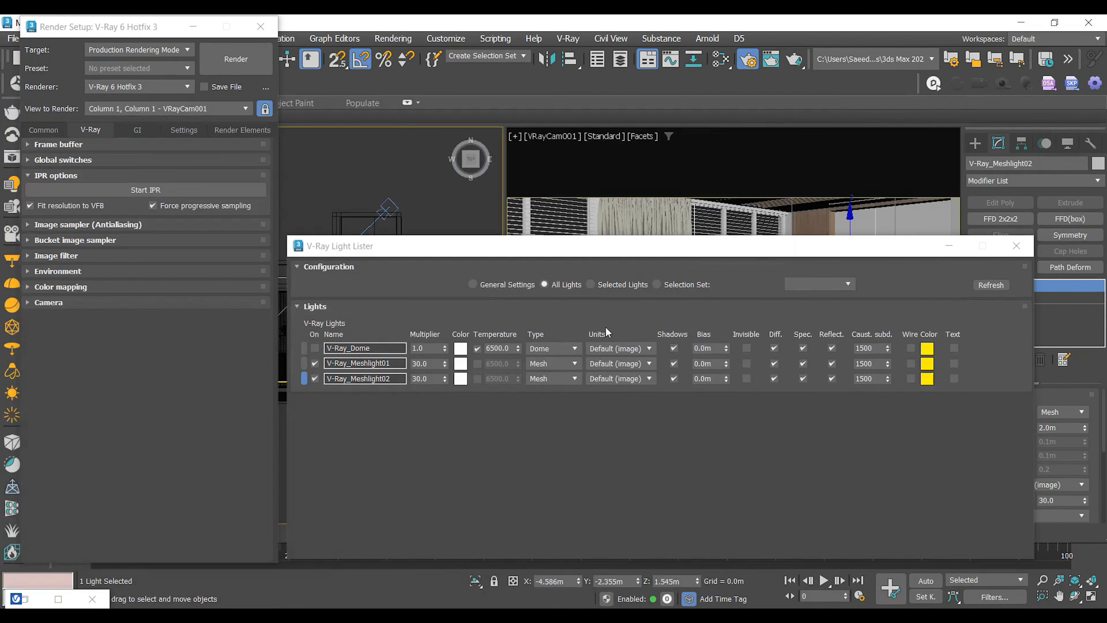
Step: Set the multiplier to 1000 for V-Ray_Meshlight01 and 200 for V-Ray_Meshlight02, and check the render
left_click(304, 363)
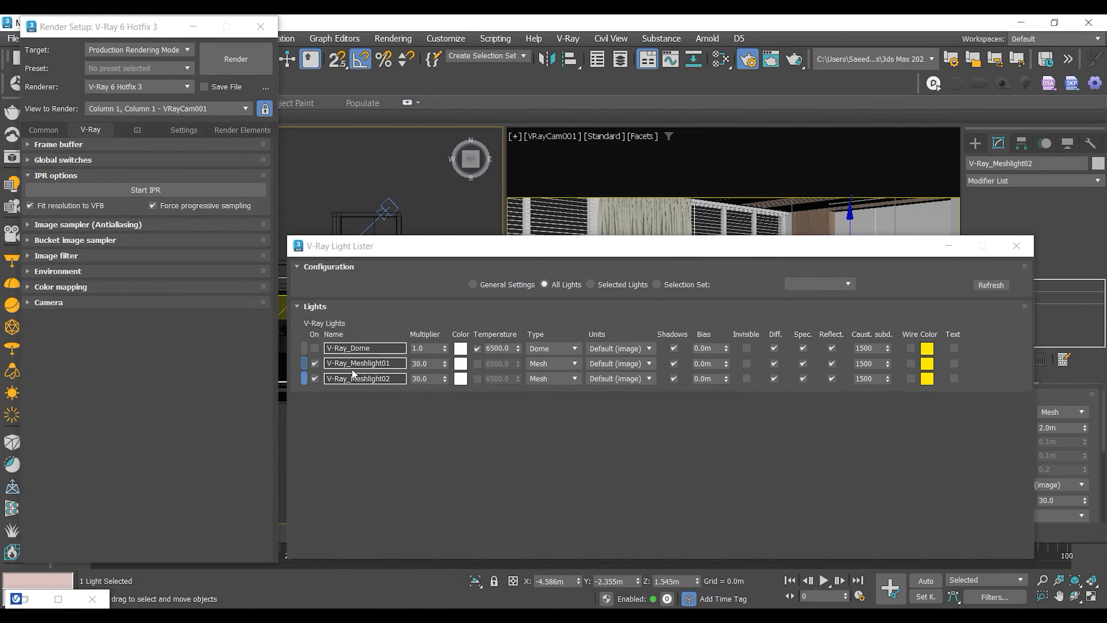
type("1000")
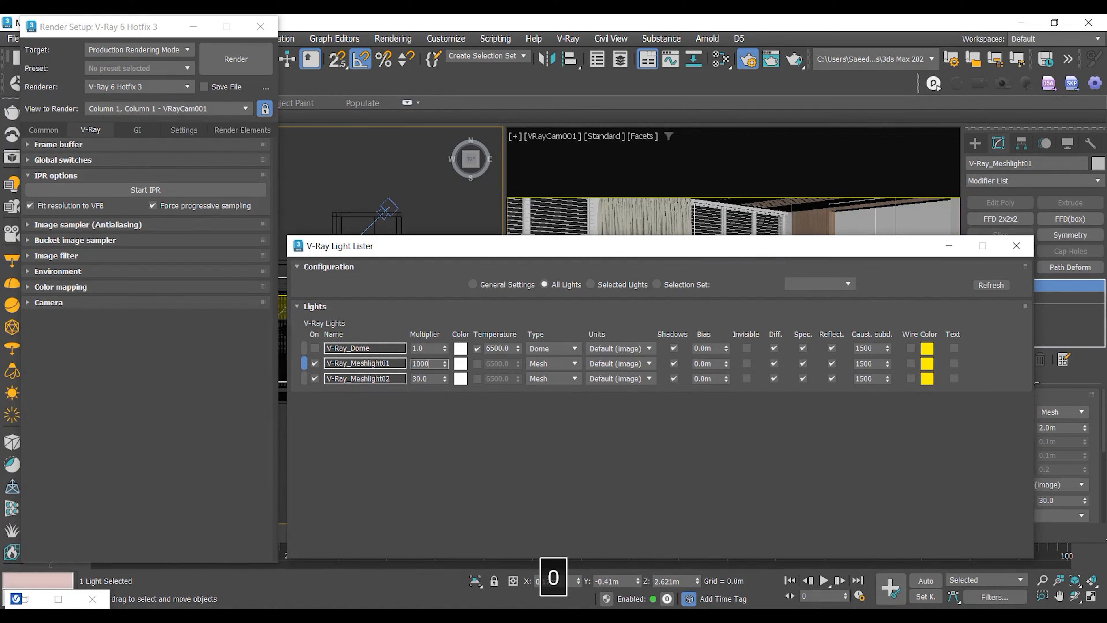
key("Return")
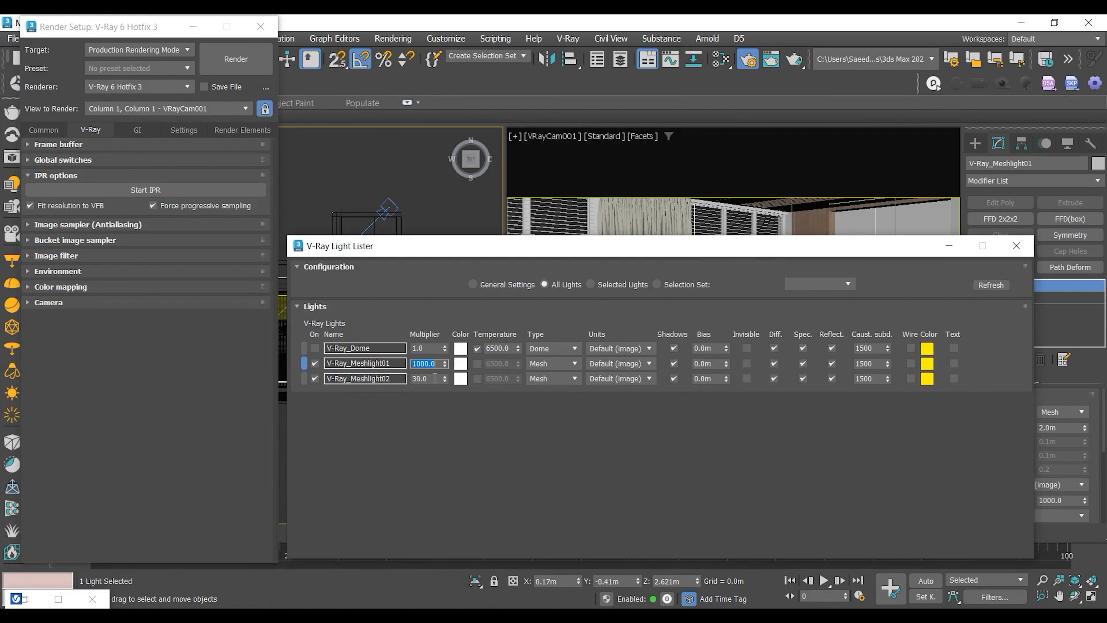
type("0")
key("Return")
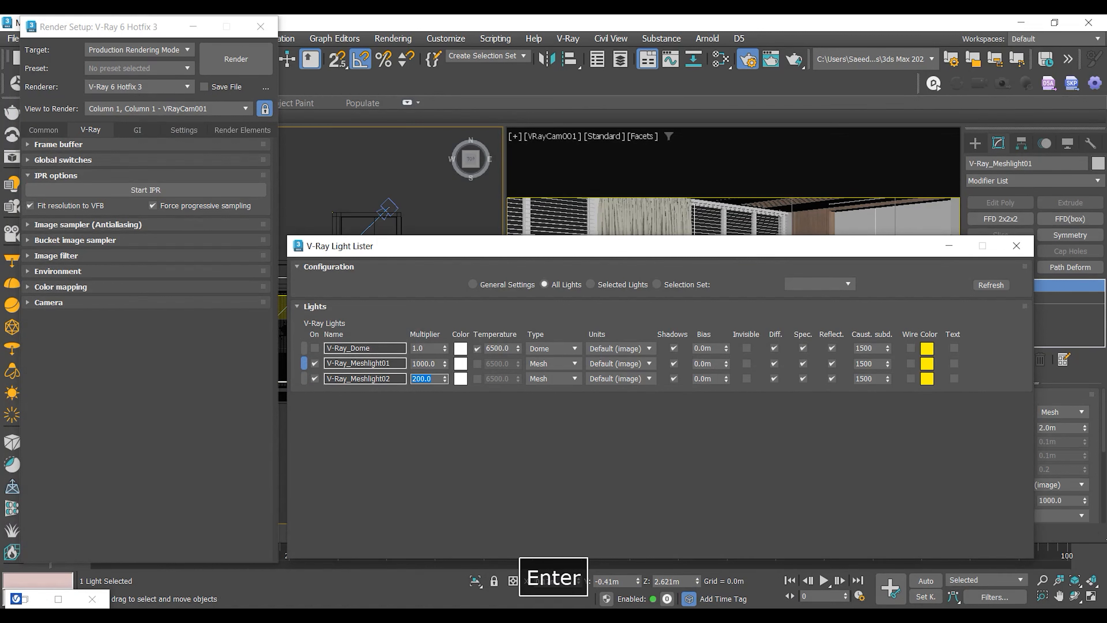
key("shift+q")
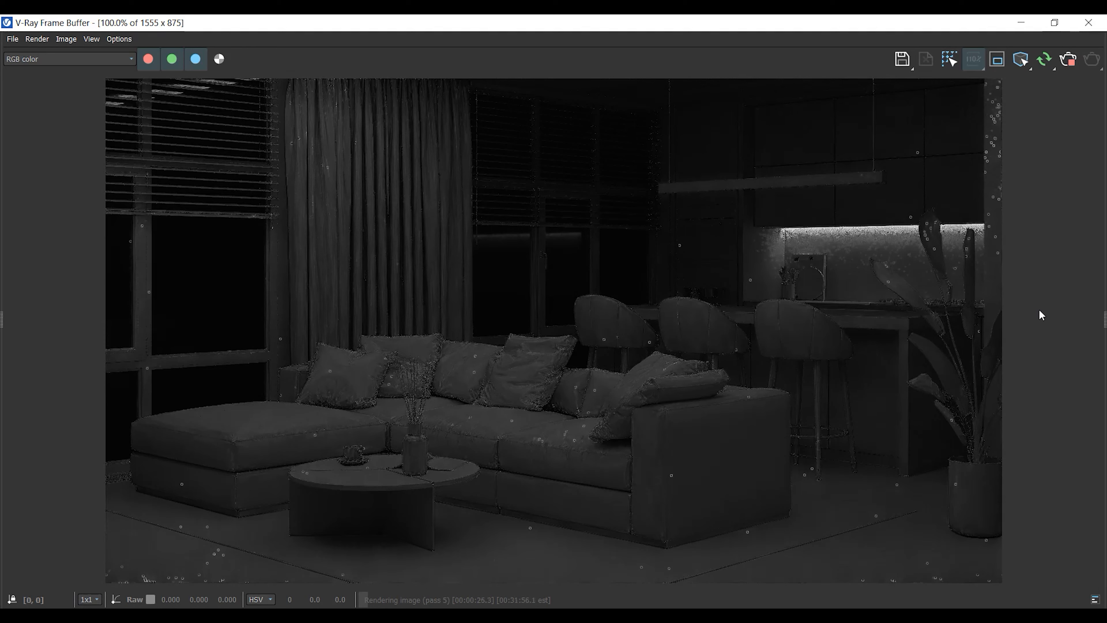
left_click(1022, 24)
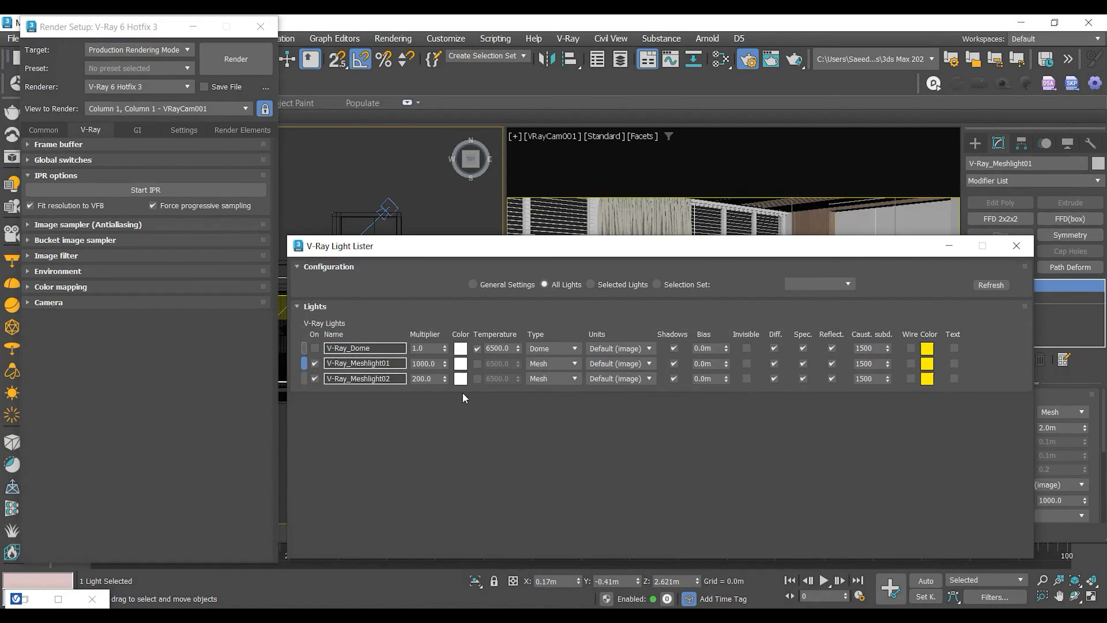
Step: Set the multiplier to 1500 for V-Ray_Meshlight01 and 250 for V-Ray_Meshlight02, refresh the light list and check the render
type("15")
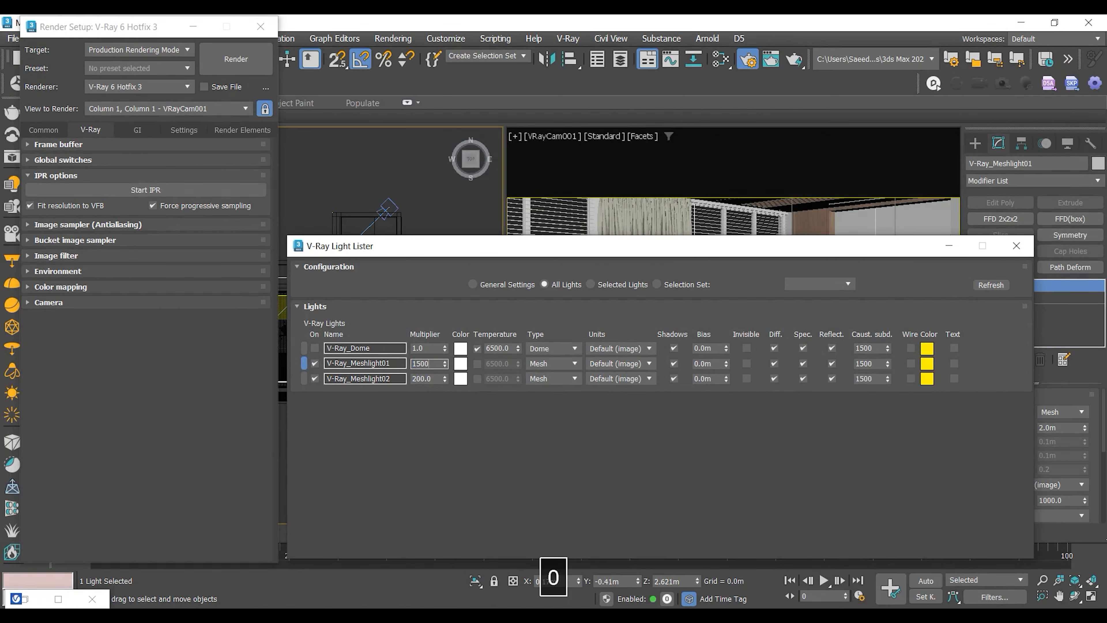
type("00")
key("Return")
left_click(427, 379)
type("250")
key("Return")
left_click(989, 288)
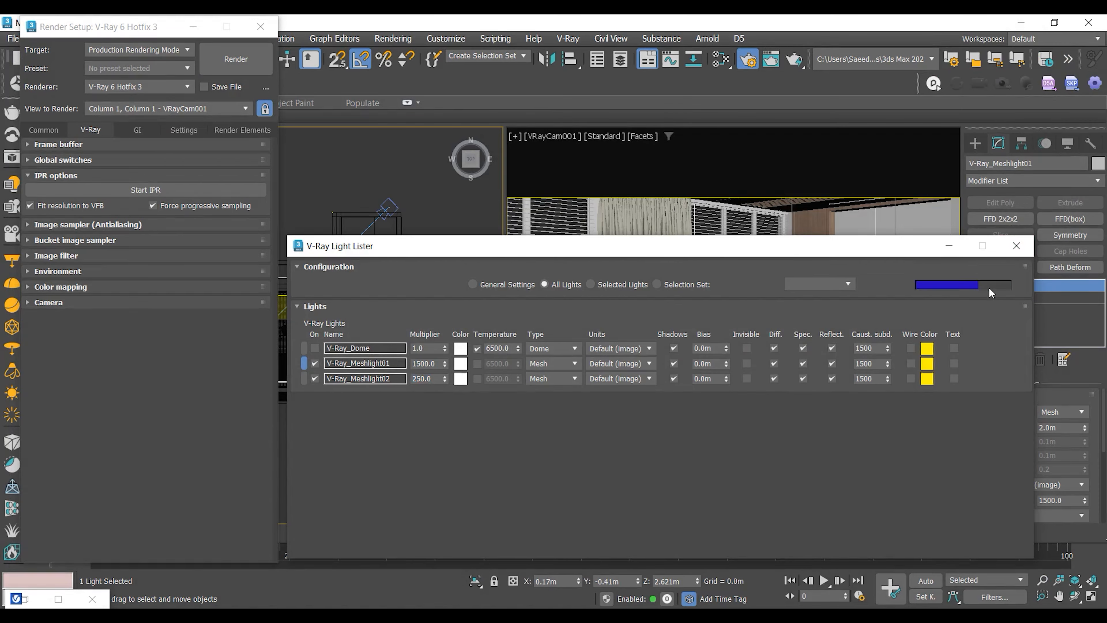
left_click(59, 599)
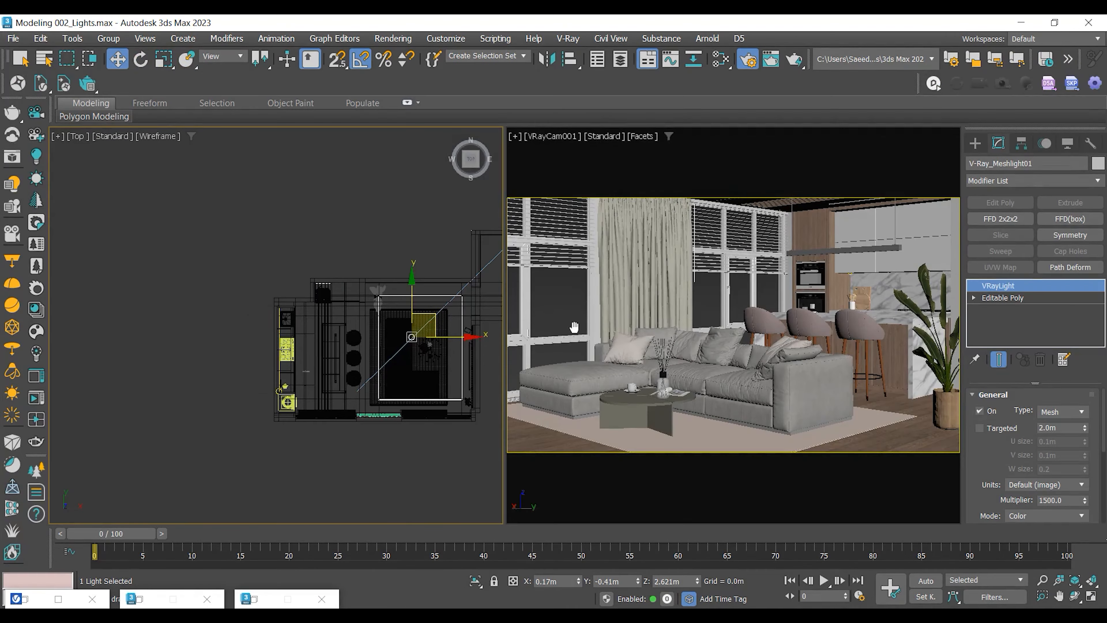
Step: Draw a Plane-type VRayLight over the sofa and coffee table in the Top view, about 1.80 m long and 2.75 m wide
key("alt+w")
scroll(526, 349, "up", 6)
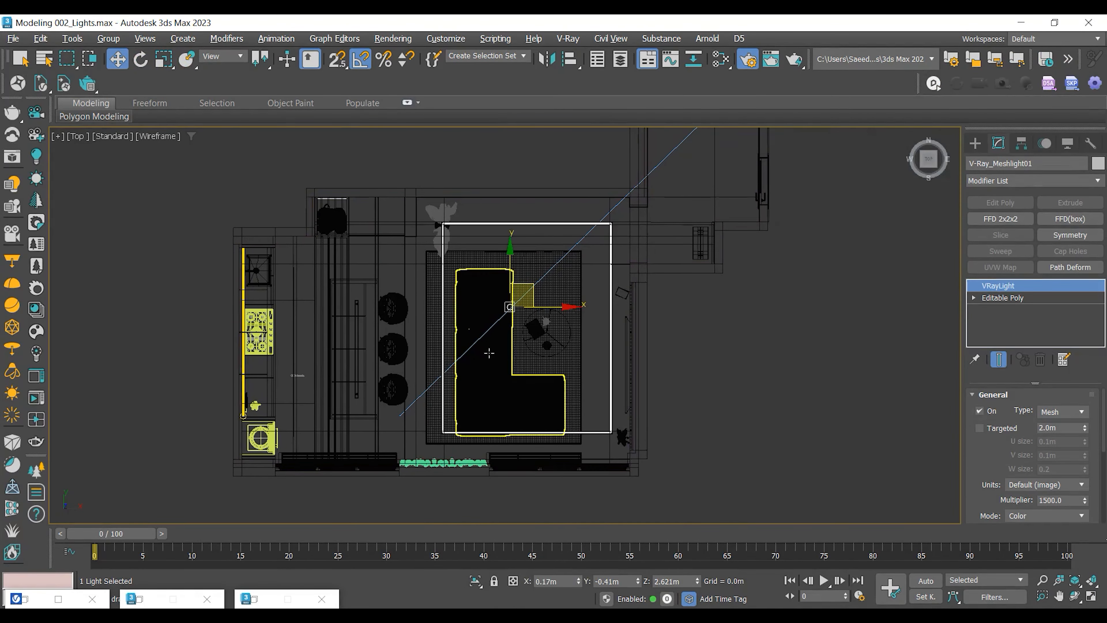
middle_click_drag(528, 370, 484, 372)
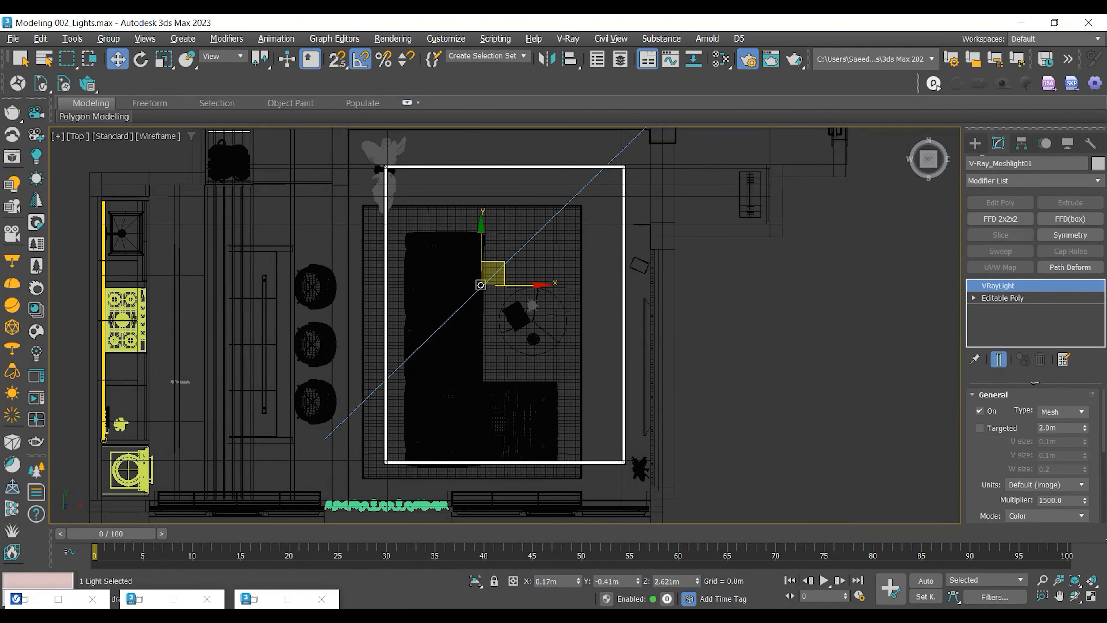
left_click(976, 144)
left_click(1001, 235)
left_click(1070, 326)
left_click(1070, 338)
left_click_drag(438, 206, 583, 423)
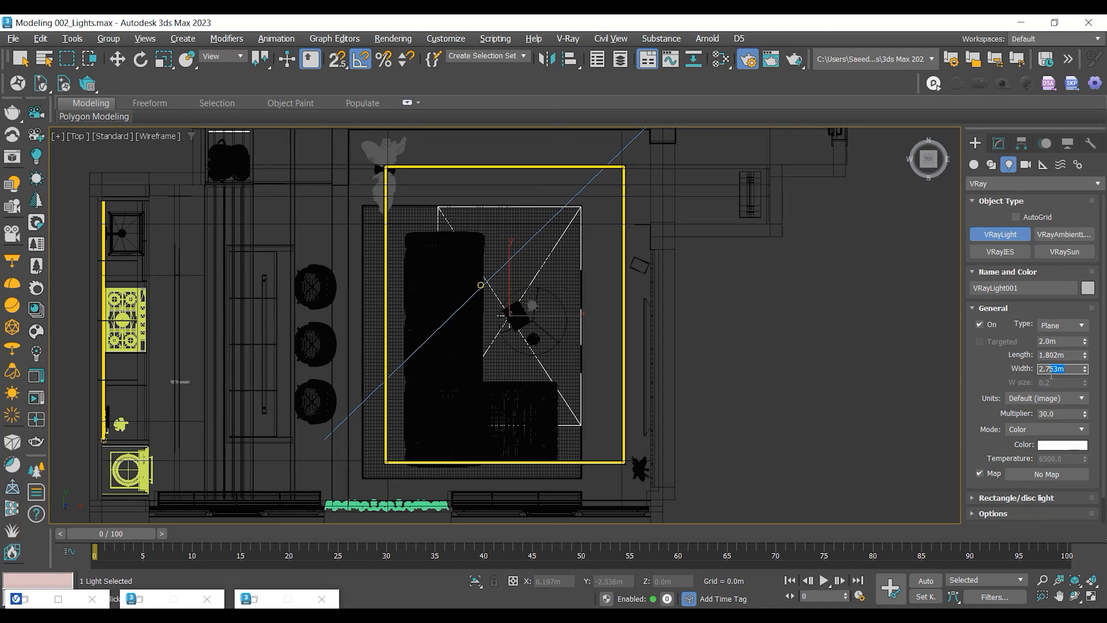
Step: Set the plane light over the sofa to a width of 2.7 m and a length of 1.8 m
key("BackSpace")
key("Return")
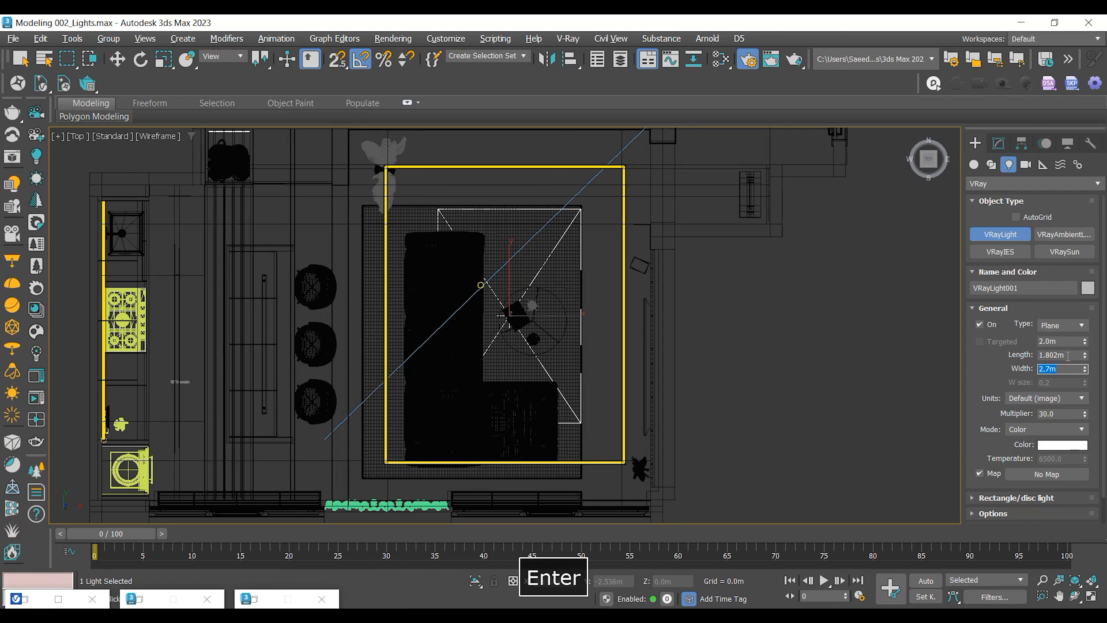
left_click_drag(1068, 356, 1054, 356)
type("0")
key("Return")
middle_click_drag(493, 331, 485, 334)
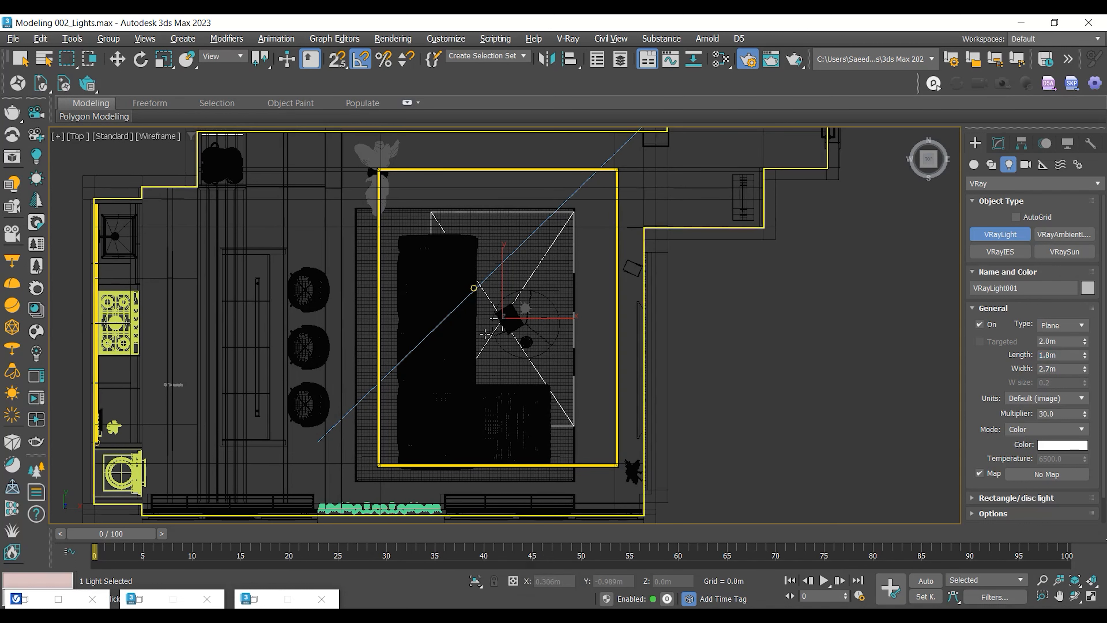
Step: Make the plane light over the sofa double-sided and invisible in its options
key("w")
left_click(999, 143)
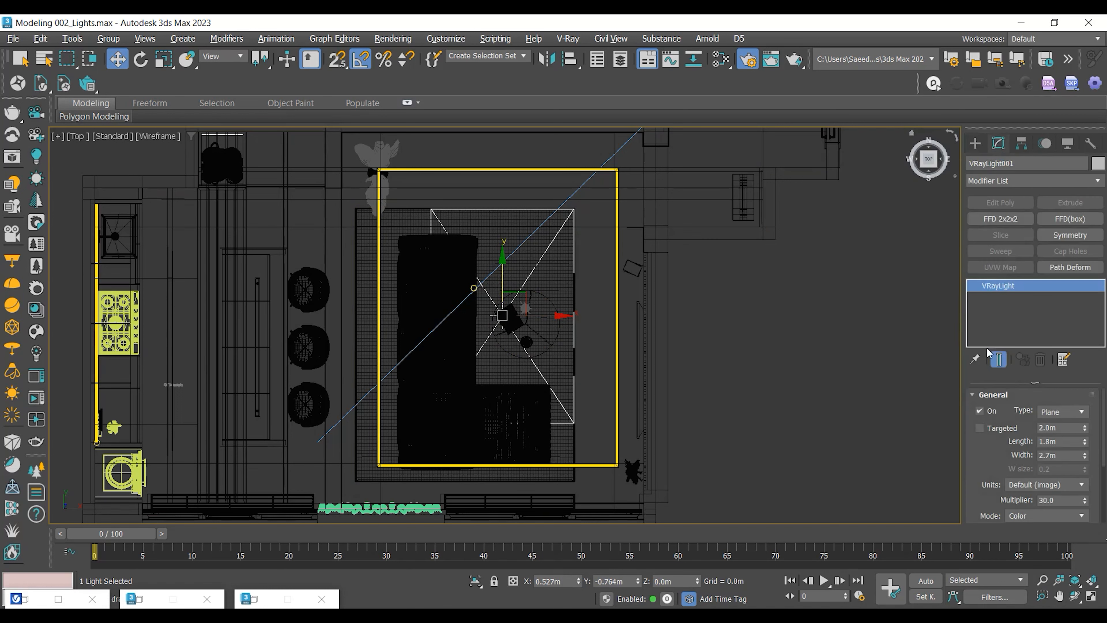
left_click_drag(980, 463, 985, 335)
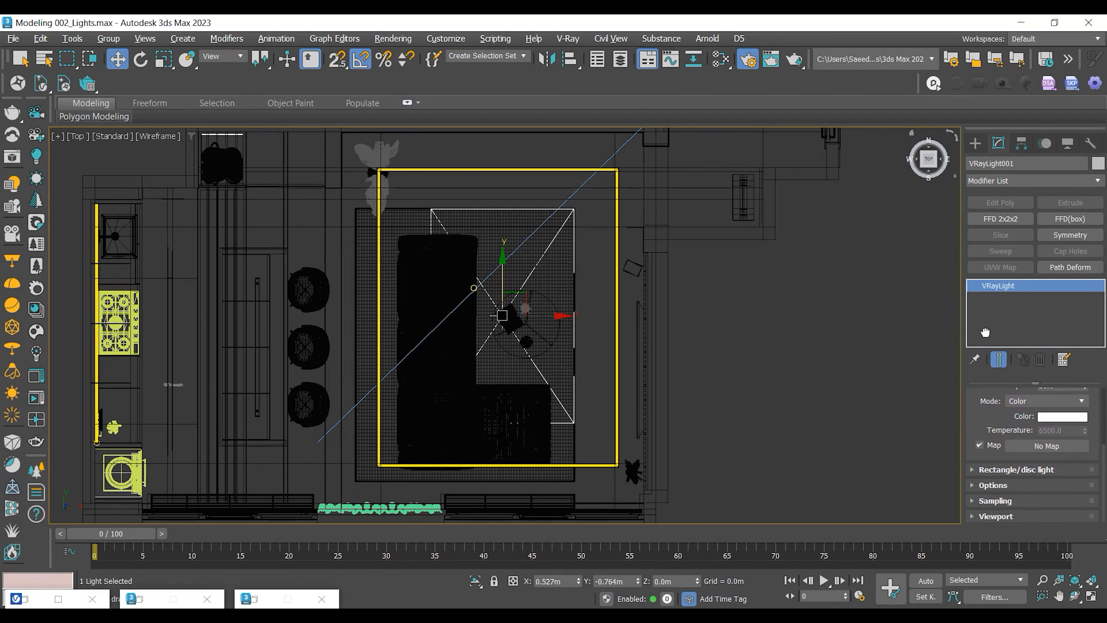
left_click(977, 484)
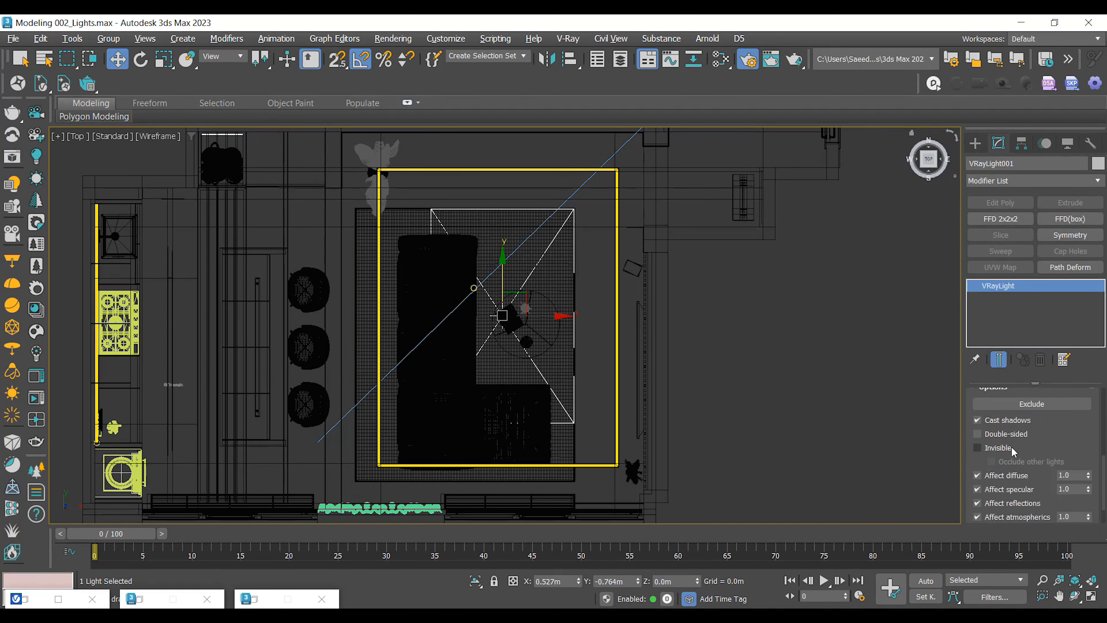
left_click(1015, 435)
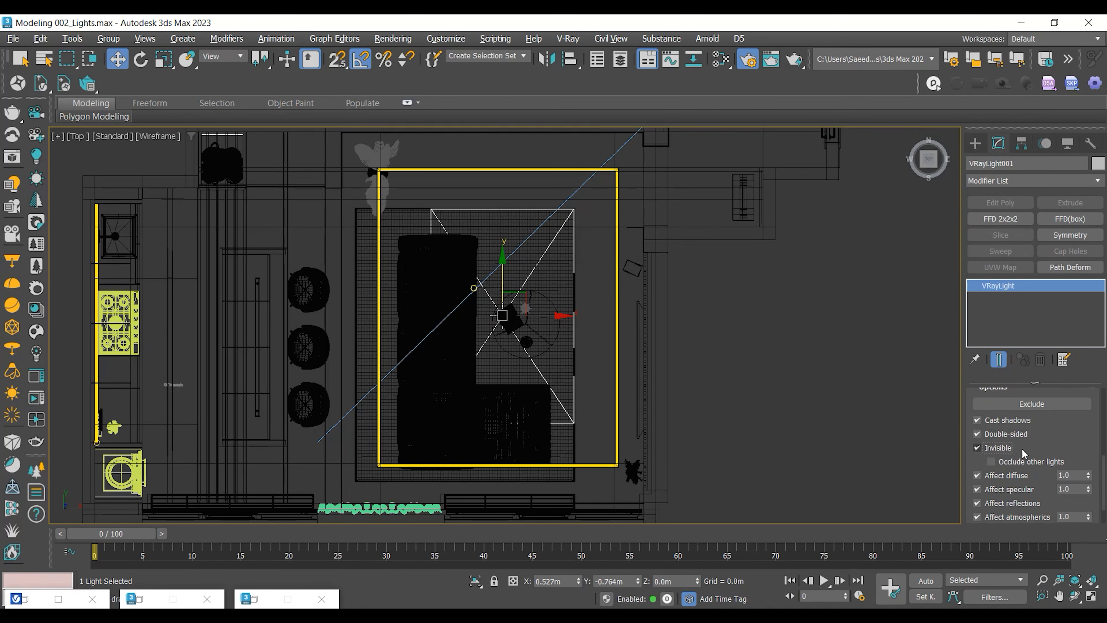
scroll(1056, 442, "up", 1)
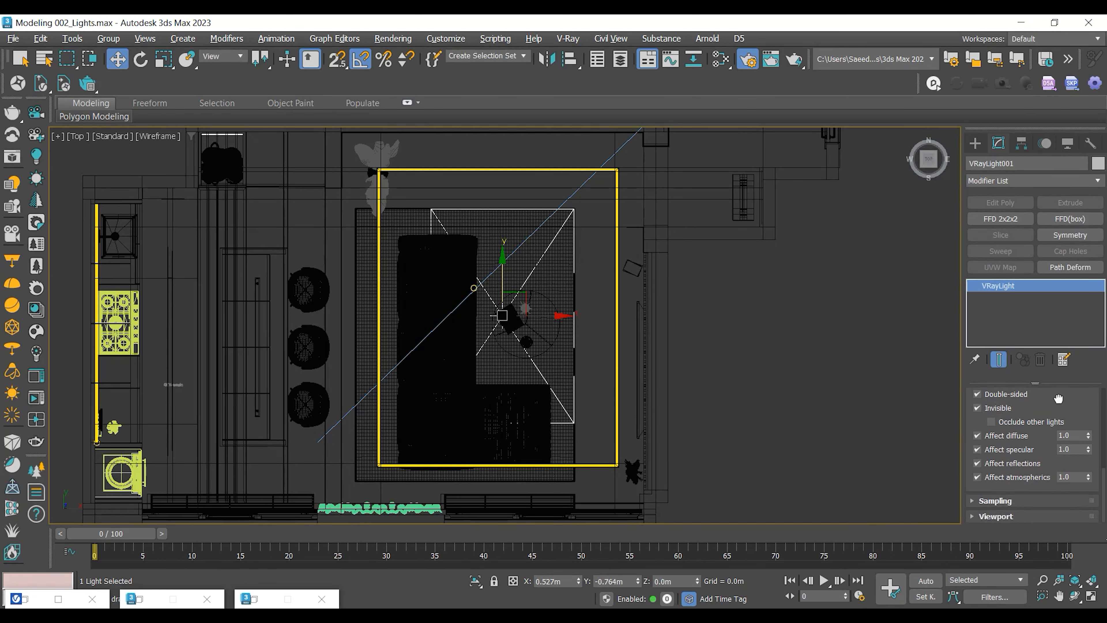
Step: Raise the plane light above the sofa in the Front view to a height of about 1.81 m, and return to the Top view
key("f")
left_click_drag(604, 239, 618, 221)
key("t")
middle_click_drag(543, 302, 647, 315)
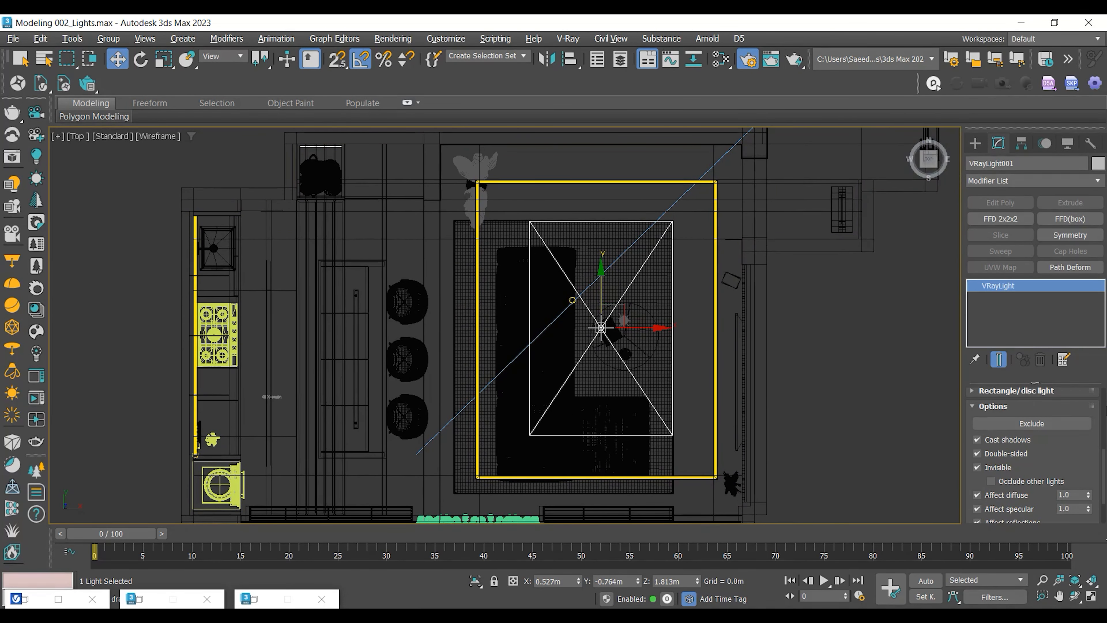
Step: Rename the plane light over the sofa as V-Ray Light 01
scroll(1045, 430, "up", 5)
left_click_drag(994, 440, 983, 460)
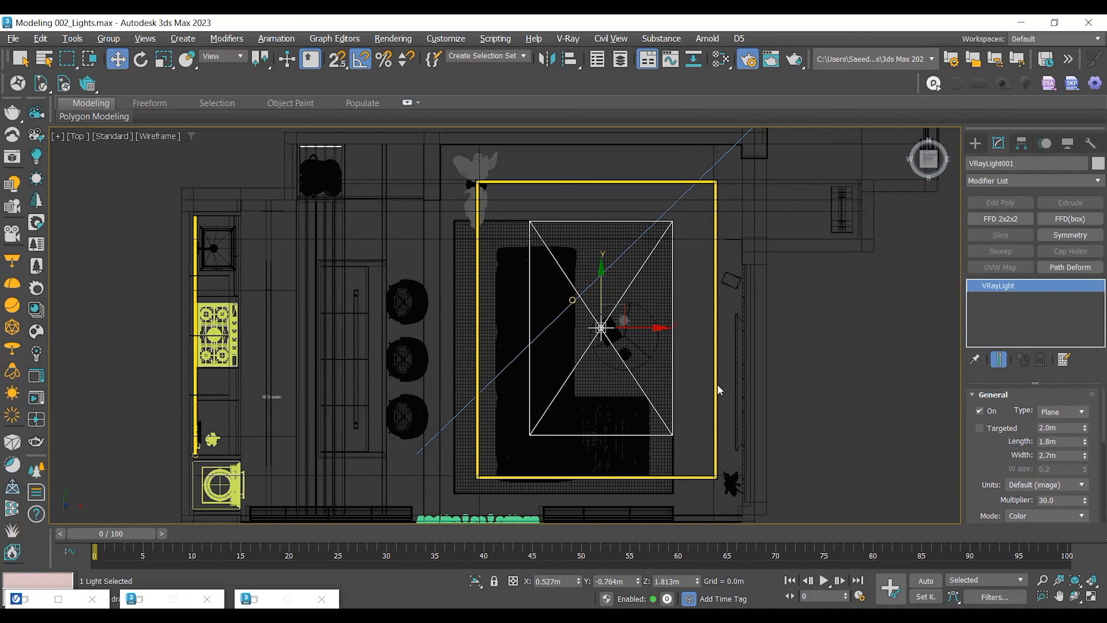
middle_click_drag(719, 390, 768, 360)
left_click(1016, 164)
type("V")
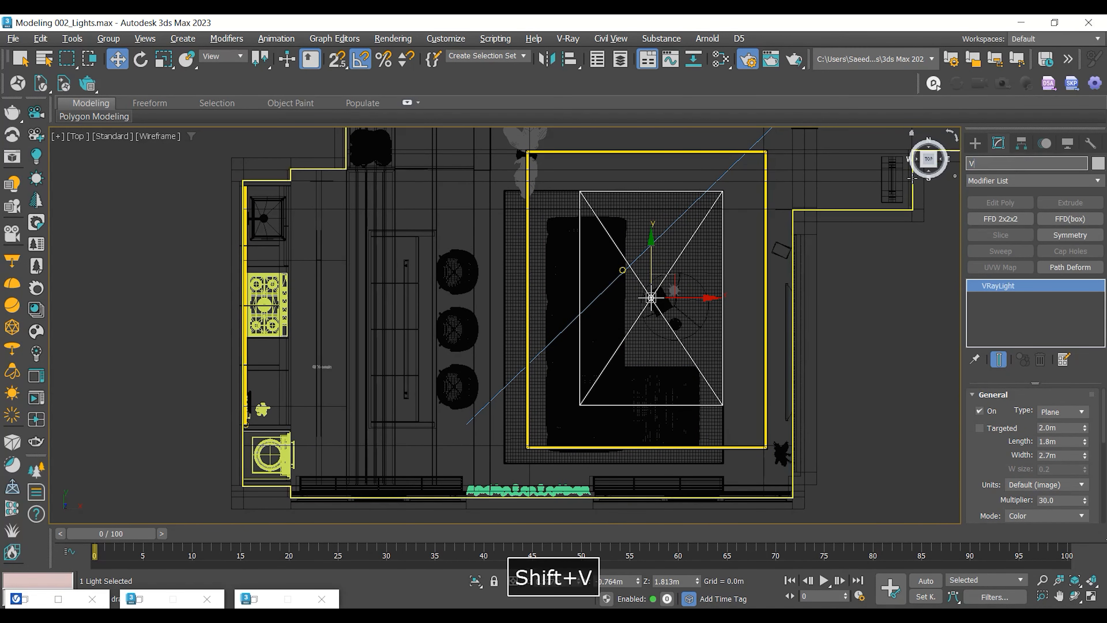
type("-Ray Light01")
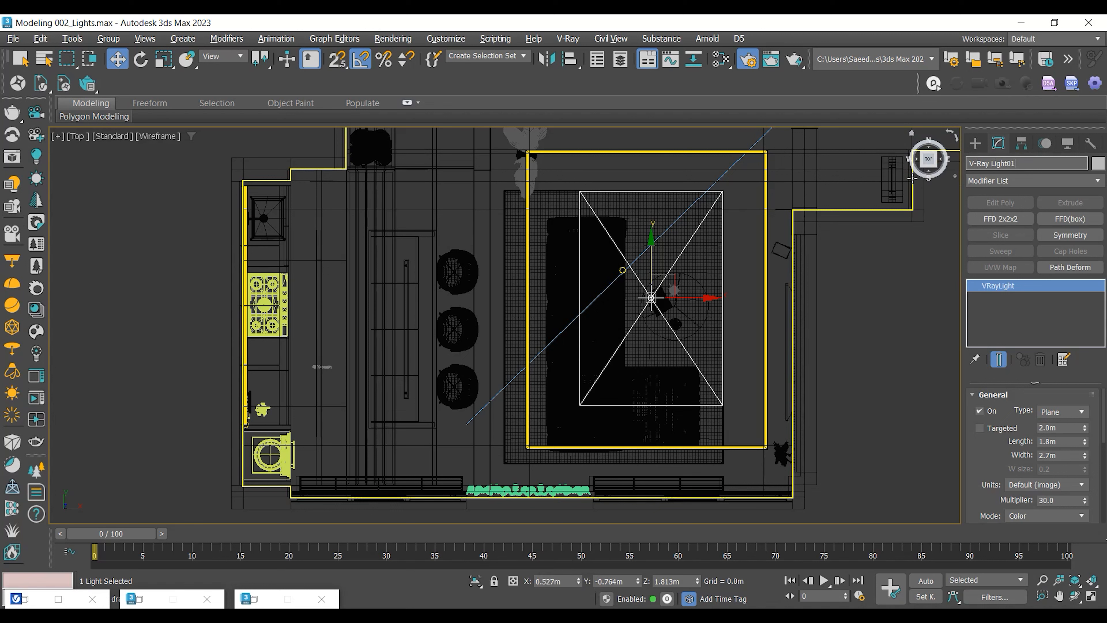
key("Left")
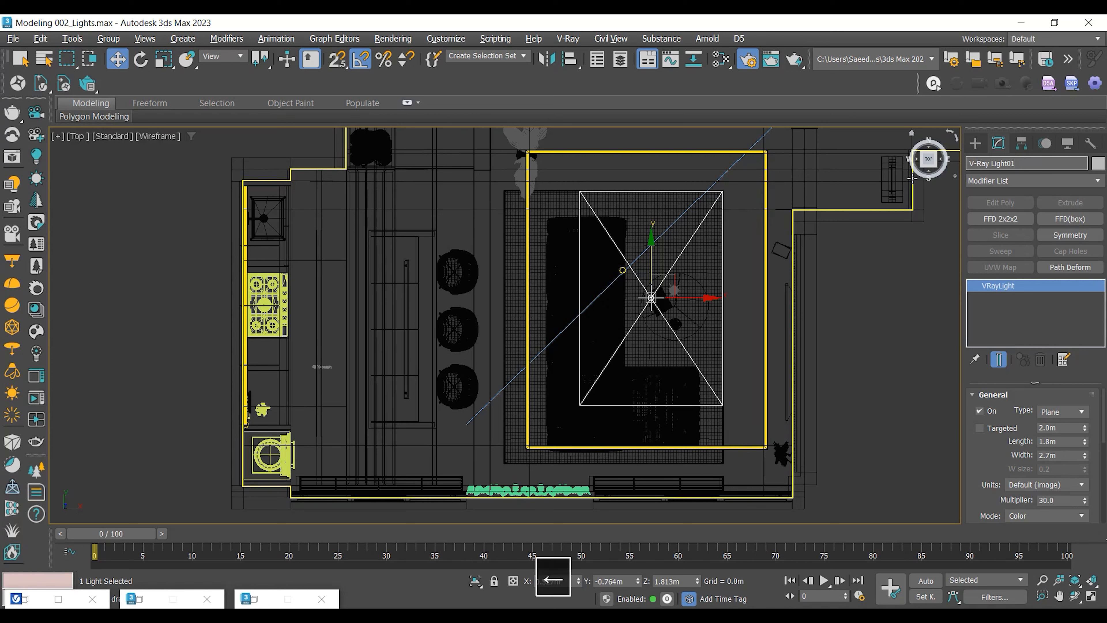
key("Return")
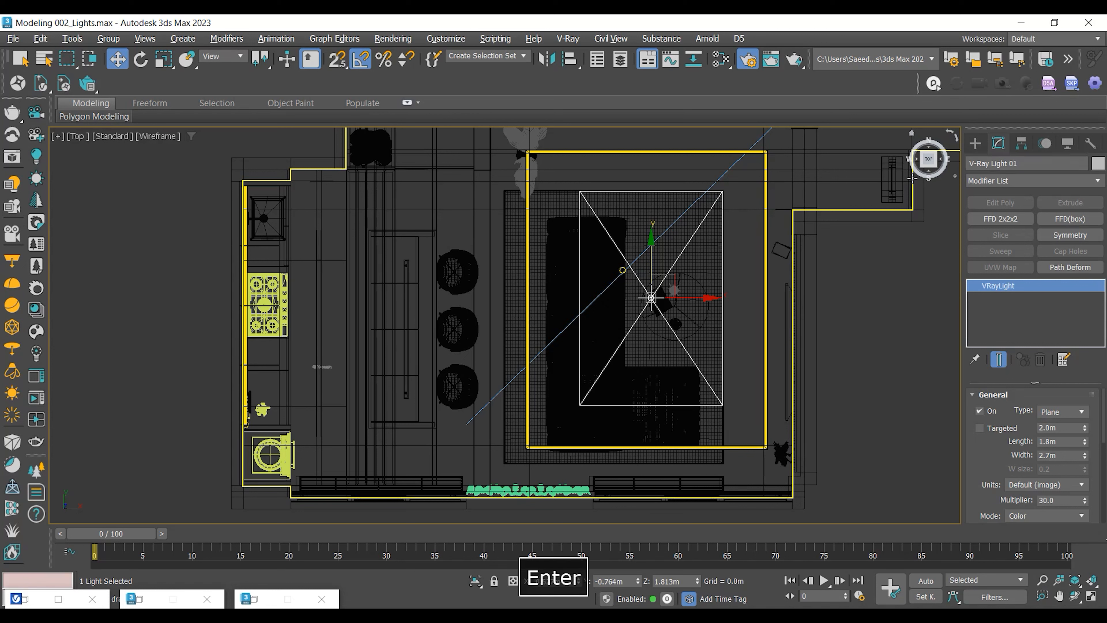
Step: Draw a snapped plane VRayLight inside the linear pendant over the kitchen island in the Top view, about 0.037 m long and 1.73 m wide
left_click(976, 143)
left_click(1000, 236)
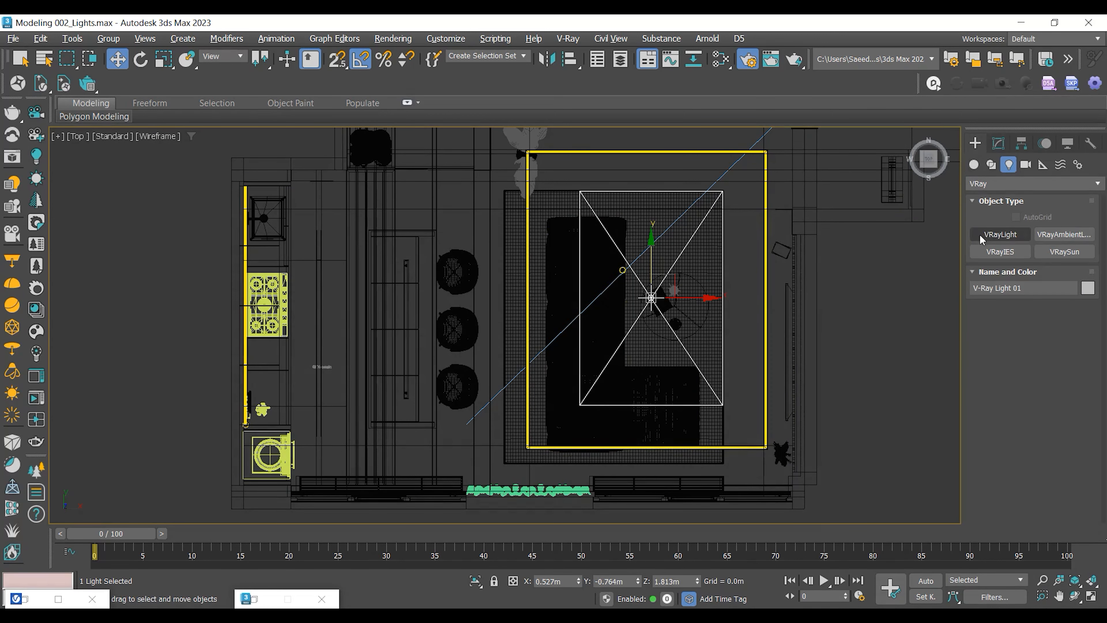
scroll(385, 410, "up", 2)
middle_click_drag(491, 393, 474, 423)
key("alt+w")
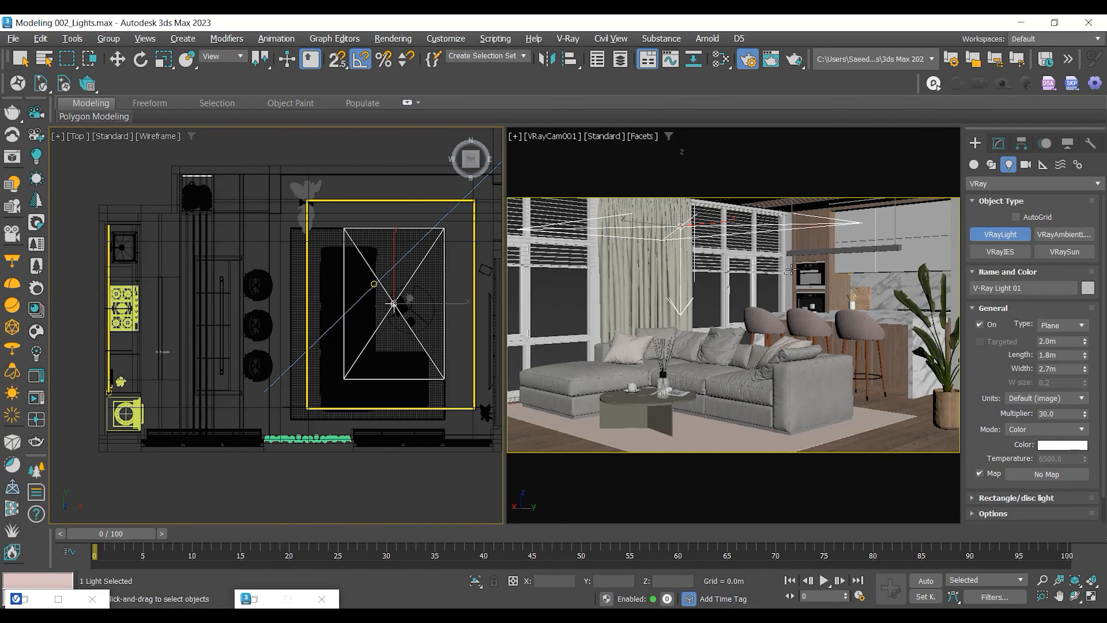
middle_click_drag(255, 307, 249, 312)
key("alt+w")
middle_click_drag(398, 334, 406, 296)
scroll(381, 210, "up", 8)
key("s")
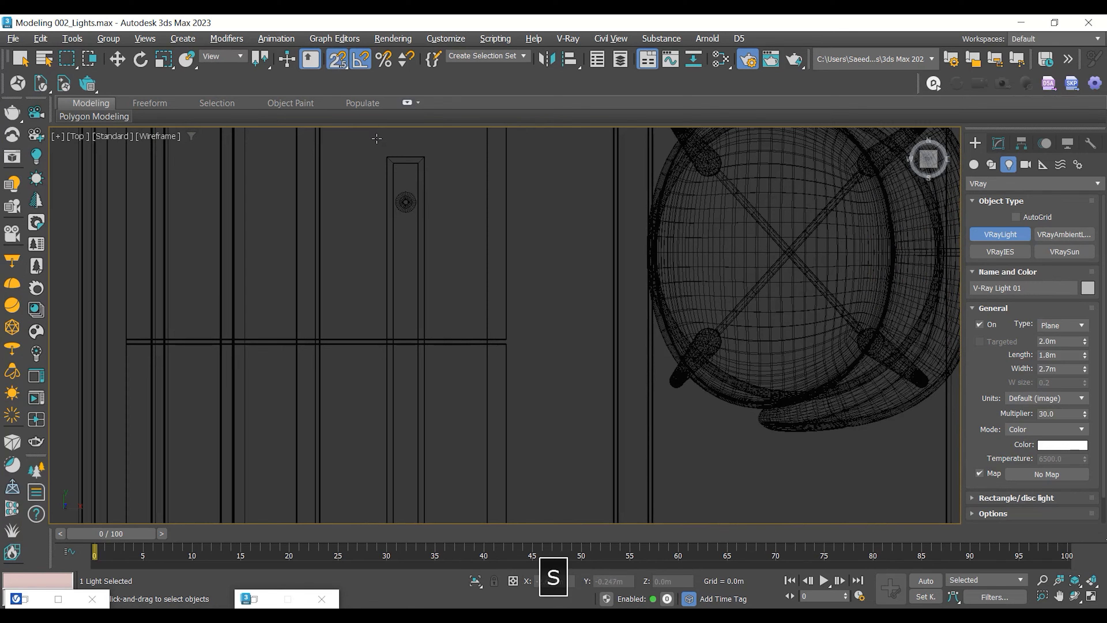
scroll(395, 166, "down", 5)
scroll(394, 165, "down", 3)
left_click_drag(397, 164, 400, 436)
scroll(400, 436, "up", 6)
scroll(393, 445, "down", 6)
scroll(416, 165, "up", 7)
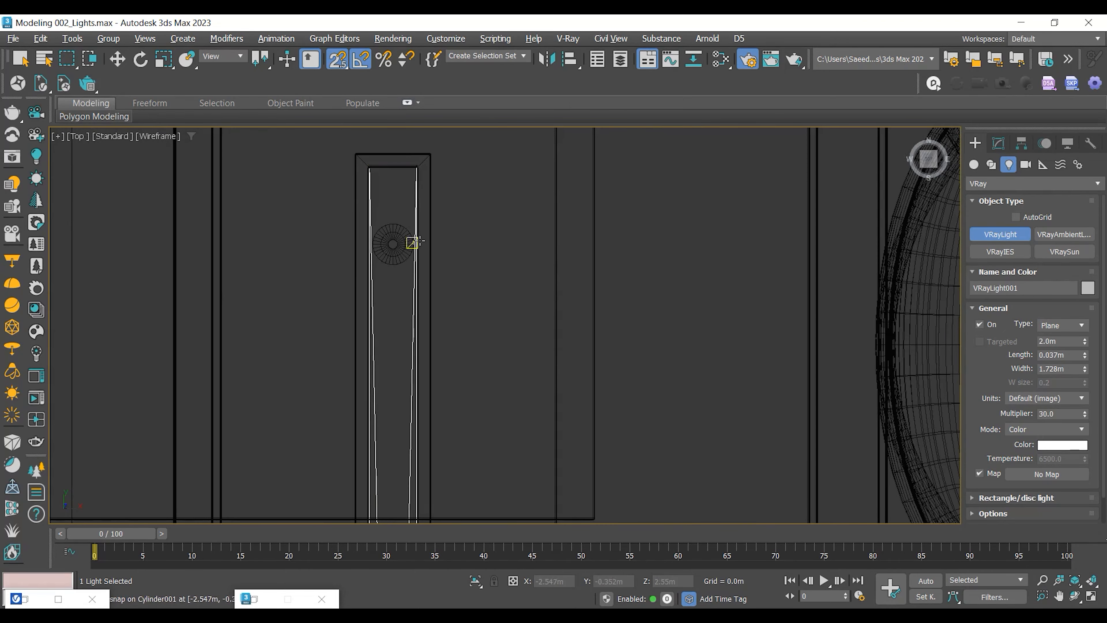
Step: Raise the pendant's plane light in the Front view into the fixture's recess, at a height of about 1.72 m
key("f")
key("s")
key("w")
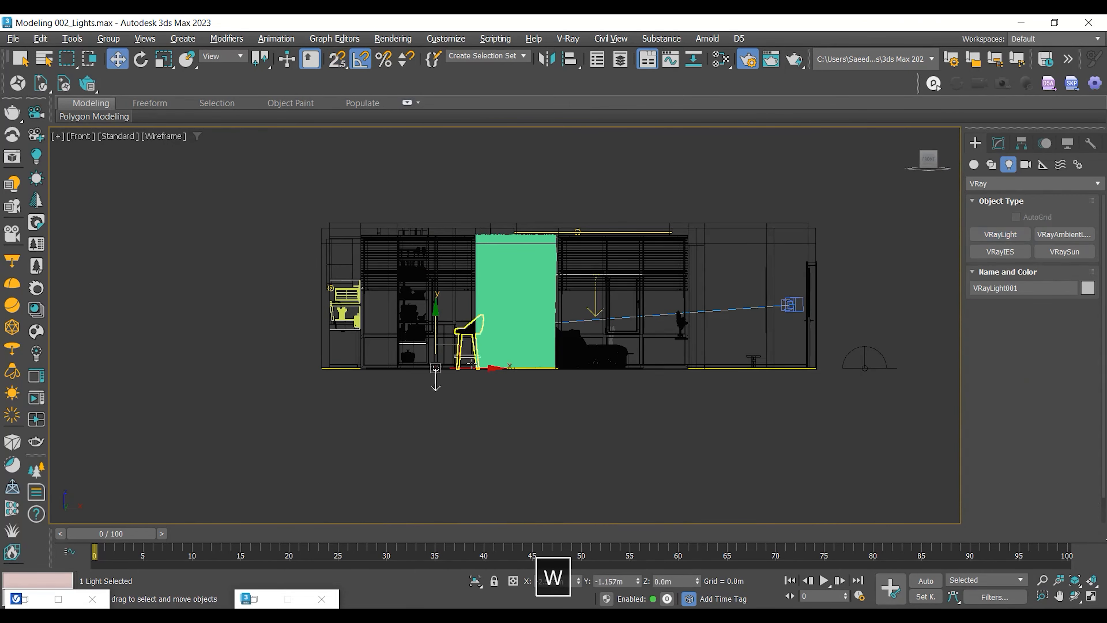
left_click_drag(441, 313, 440, 230)
scroll(434, 312, "up", 8)
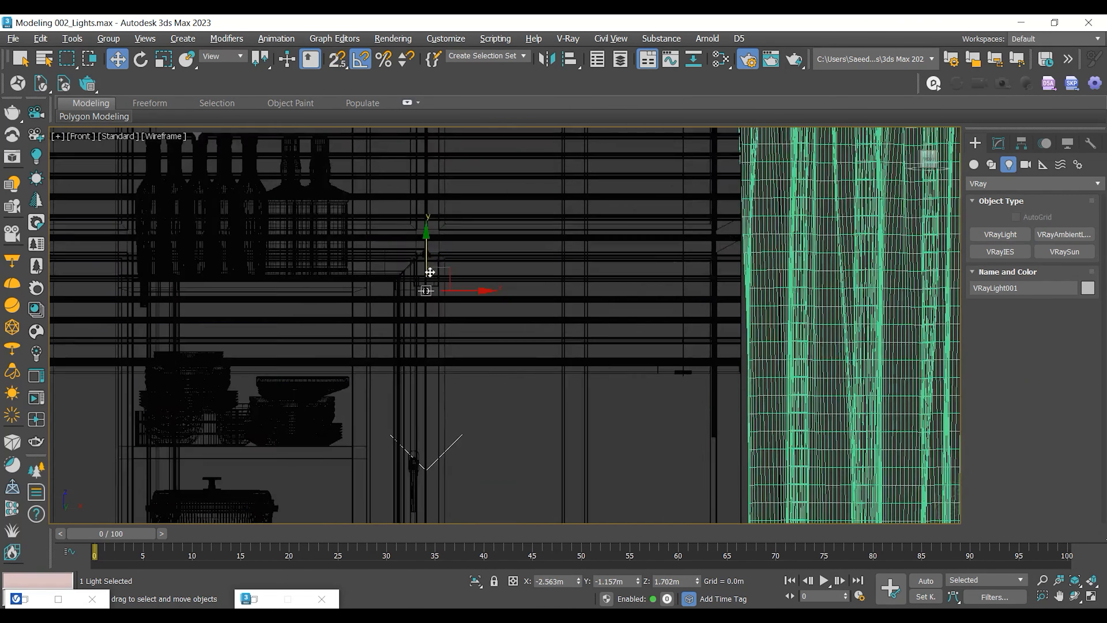
scroll(434, 312, "up", 6)
left_click_drag(392, 259, 388, 199)
middle_click_drag(388, 259, 387, 268)
scroll(387, 268, "down", 4)
left_click_drag(407, 235, 386, 276)
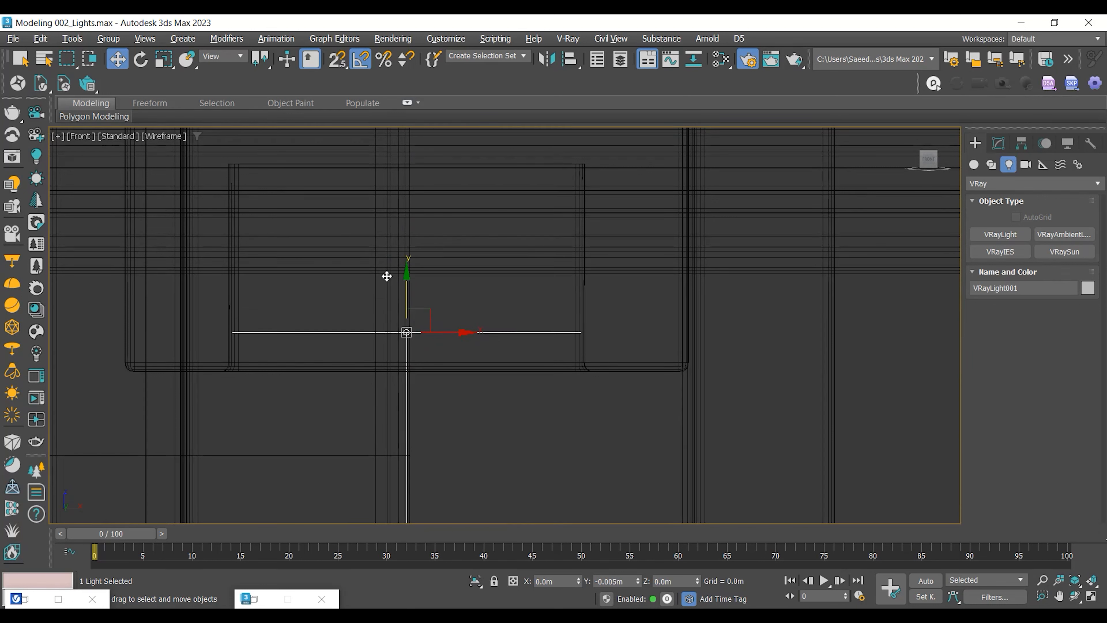
Step: Turn off the Invisible and Double-sided options of the pendant's plane light
left_click(998, 143)
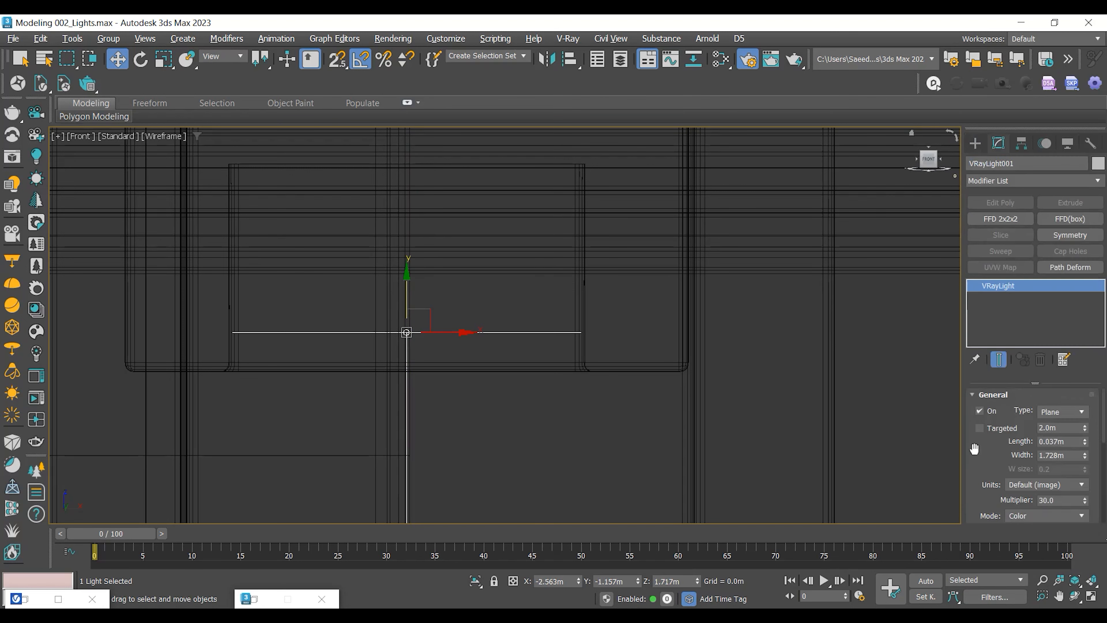
scroll(984, 262, "down", 3)
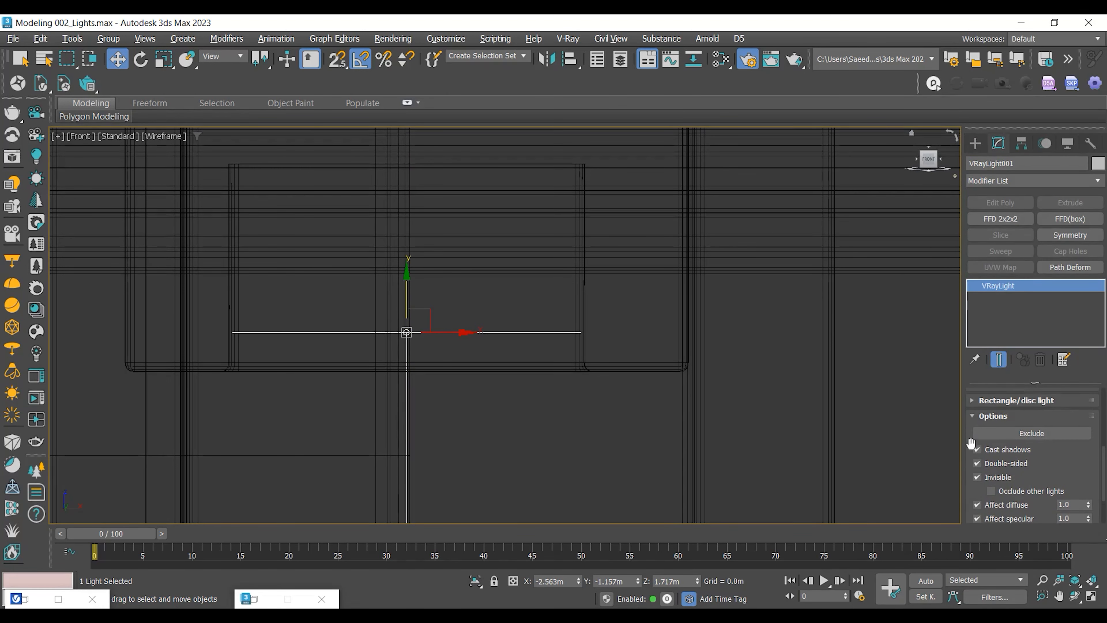
left_click(977, 477)
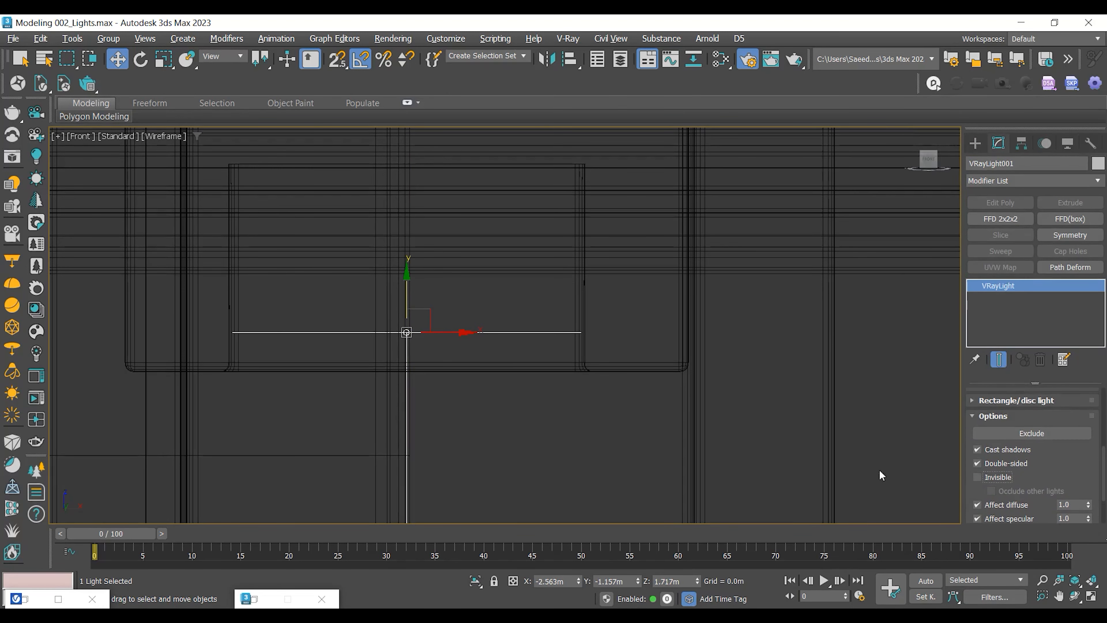
left_click_drag(1066, 472, 1067, 486)
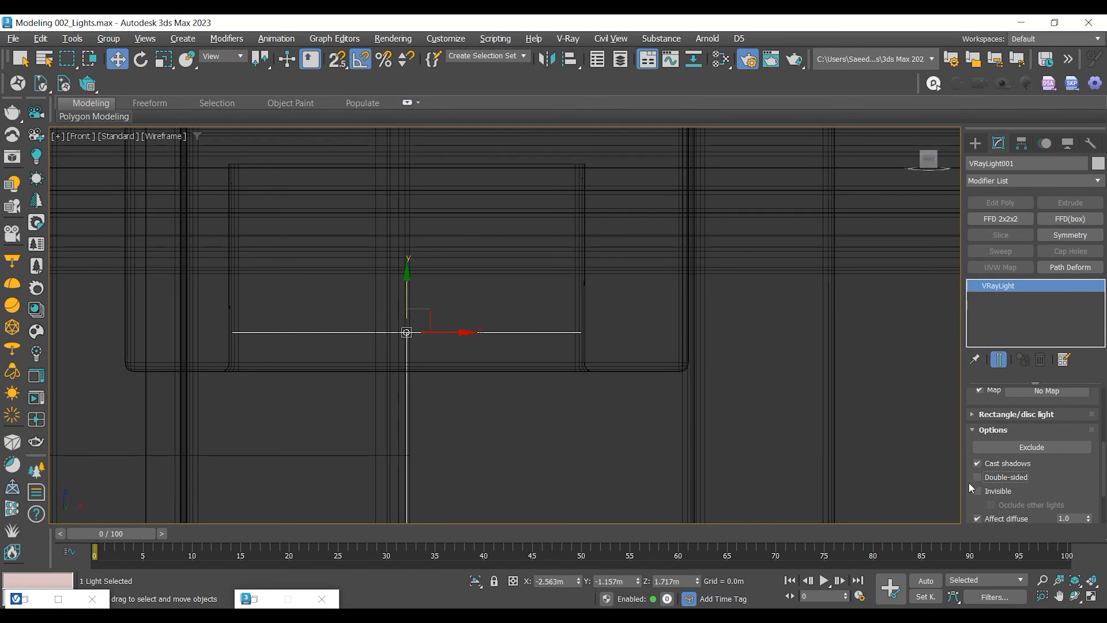
scroll(1058, 474, "up", 5)
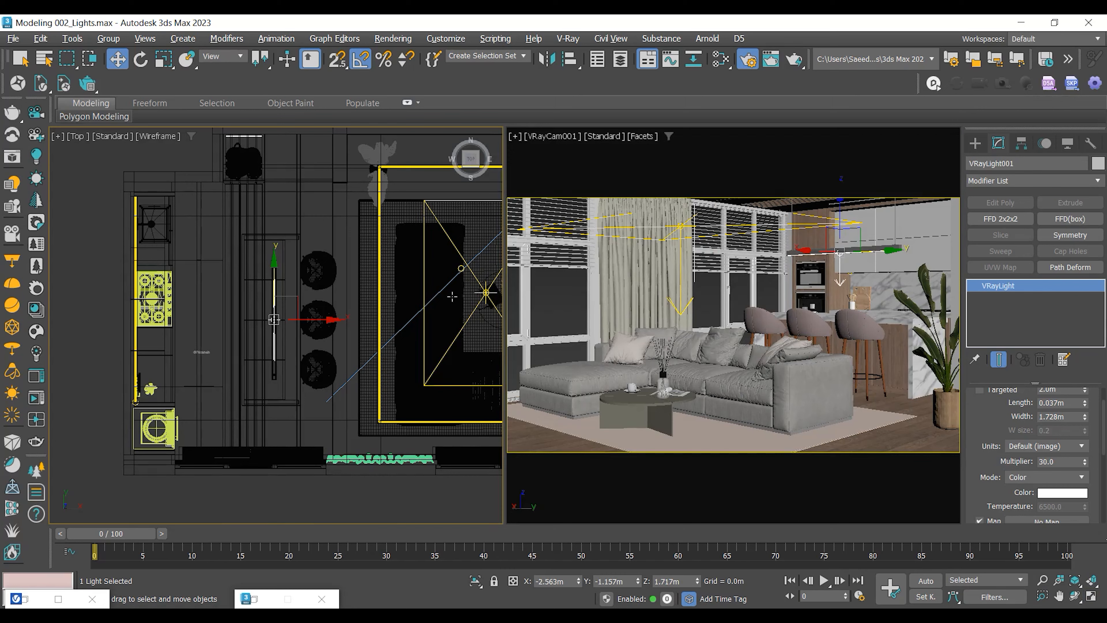
Step: Draw a snapped plane VRayLight along the narrow ceiling slot between the kitchen counter and island, about 0.057 m long and 1.84 m wide
middle_click_drag(452, 297, 502, 279)
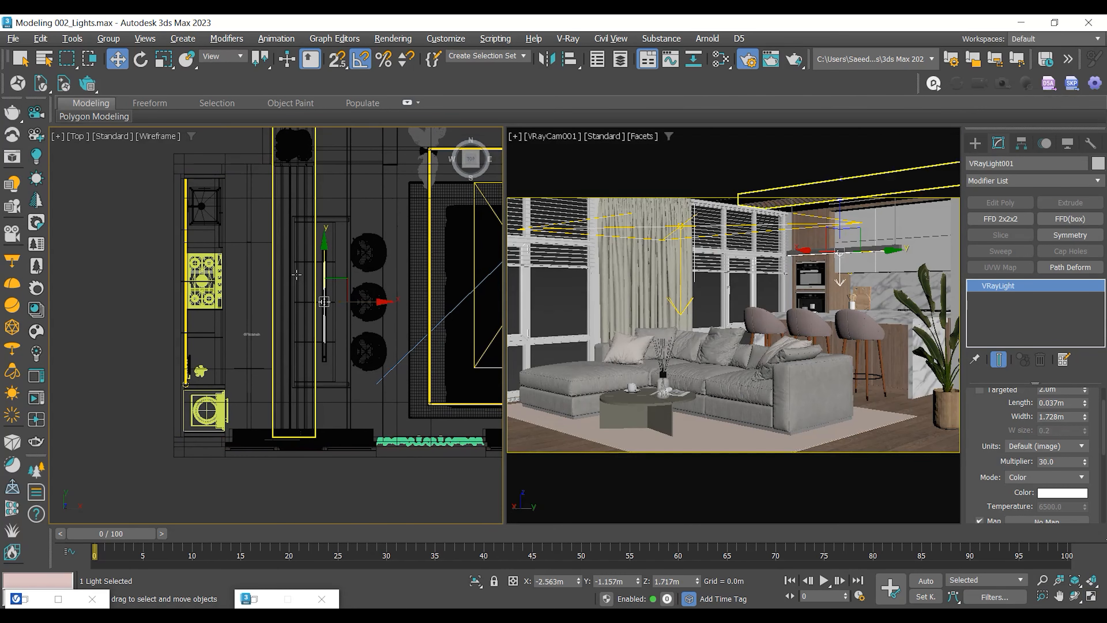
left_click(976, 143)
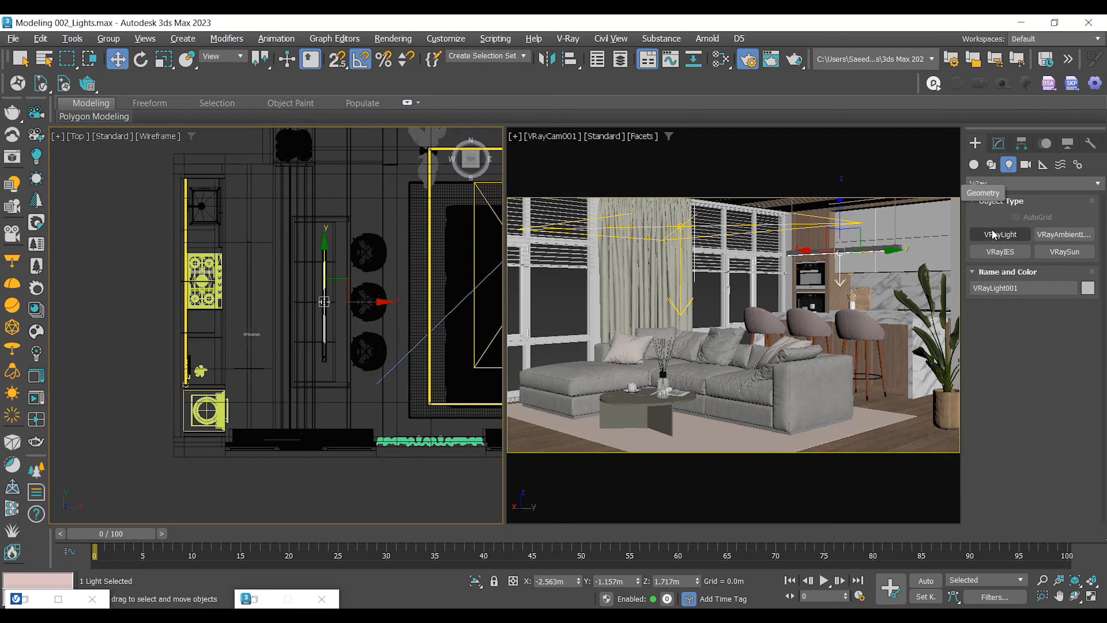
left_click(1001, 234)
middle_click_drag(274, 277, 277, 279)
key("alt+w")
mouse_move(409, 284)
middle_mouse_down()
mouse_move(430, 297)
mouse_move(416, 369)
mouse_move(422, 294)
middle_mouse_up()
scroll(422, 301, "down", 2)
scroll(410, 385, "up", 10)
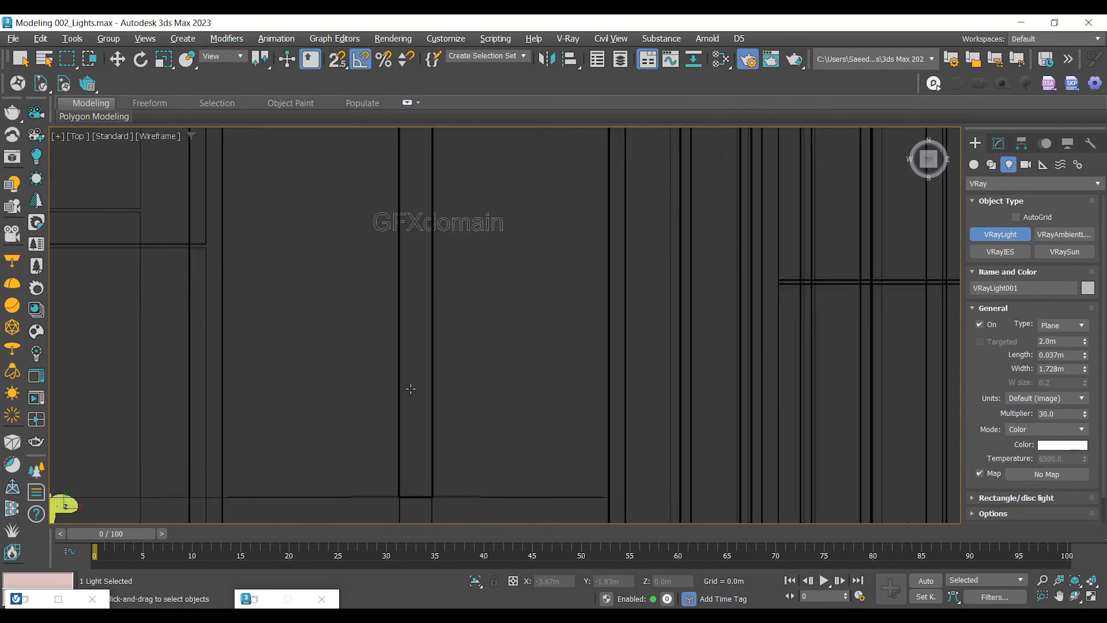
scroll(404, 466, "down", 6)
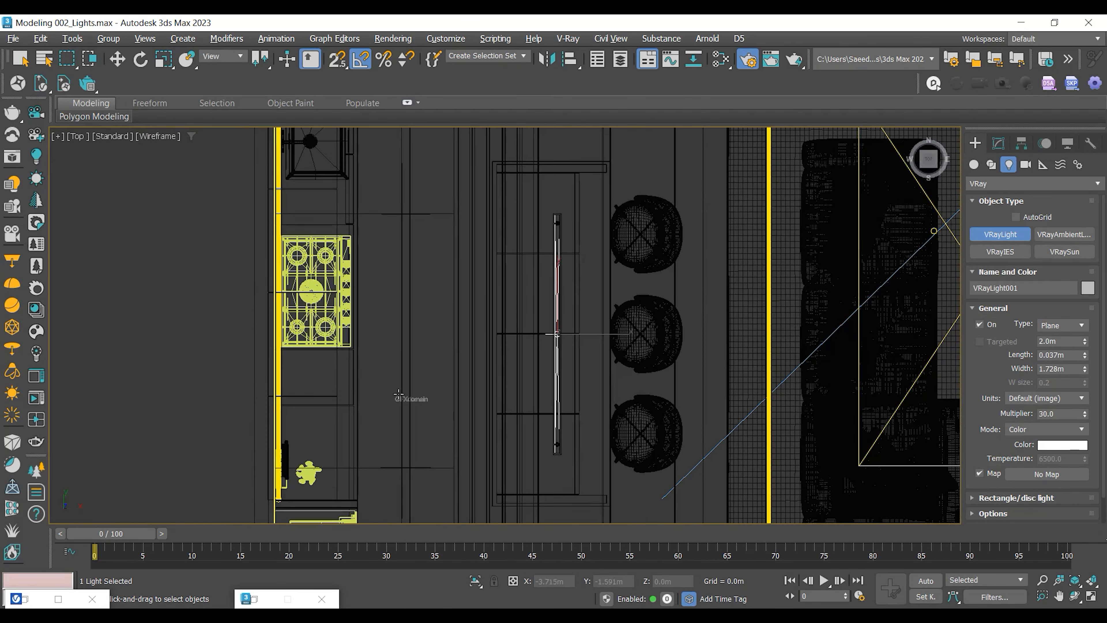
scroll(405, 384, "up", 3)
key("s")
middle_click_drag(399, 160, 396, 174)
left_click_drag(404, 149, 419, 487)
scroll(401, 144, "up", 5)
scroll(400, 144, "down", 5)
scroll(393, 244, "up", 6)
scroll(420, 237, "down", 8)
middle_click_drag(462, 341, 469, 273)
scroll(423, 410, "up", 7)
scroll(476, 422, "down", 4)
scroll(479, 412, "up", 3)
scroll(475, 329, "down", 3)
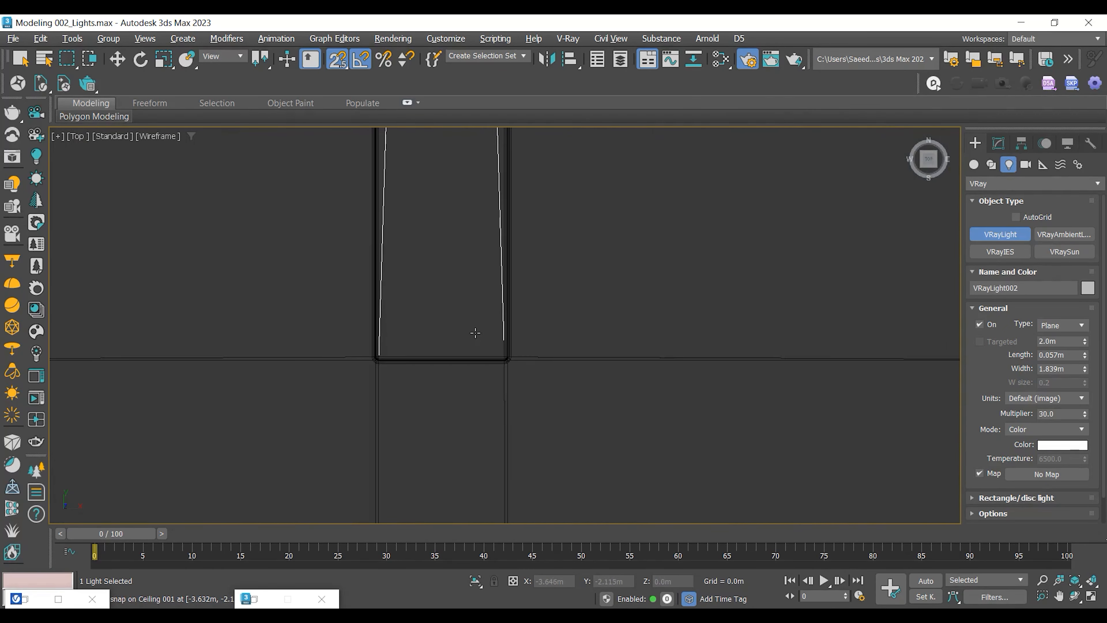
Step: Raise the new ceiling-slot plane light from floor level to about 2.56 m in the Front view, with snapping off
key("f")
key("z")
scroll(465, 371, "down", 3)
key("w")
scroll(465, 371, "down", 5)
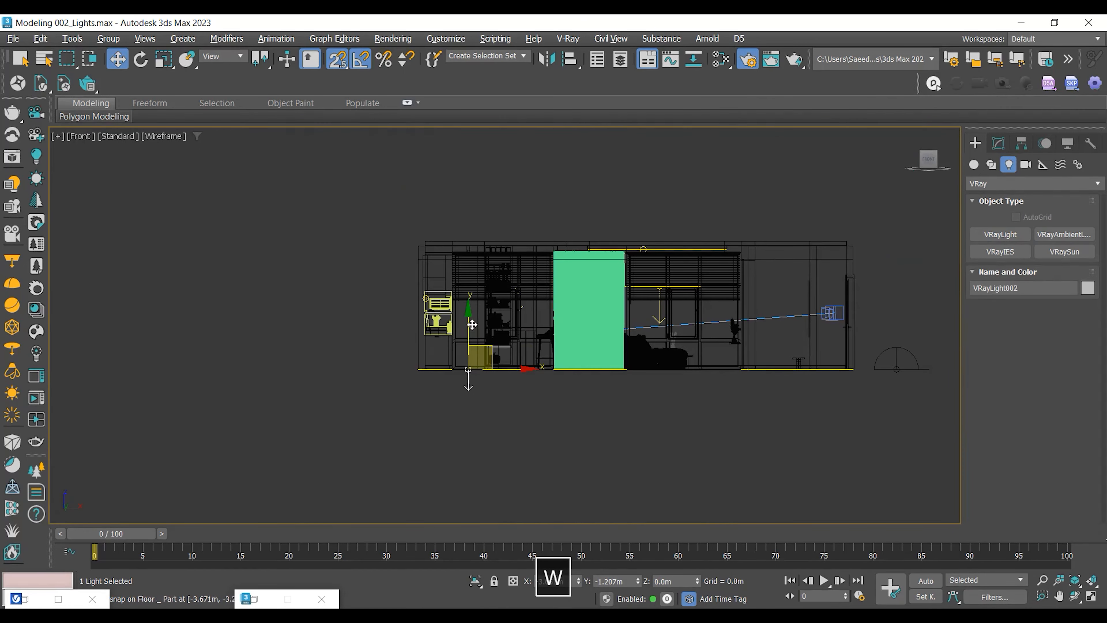
key("s")
left_click_drag(469, 320, 471, 262)
key("ctrl+z")
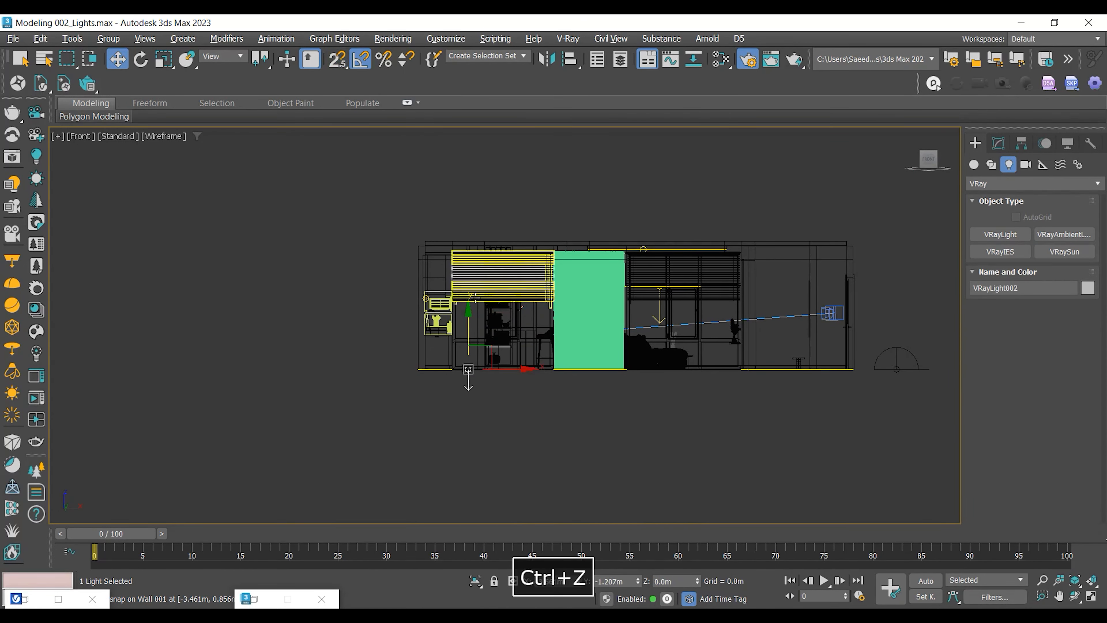
scroll(467, 257, "up", 4)
scroll(466, 257, "up", 6)
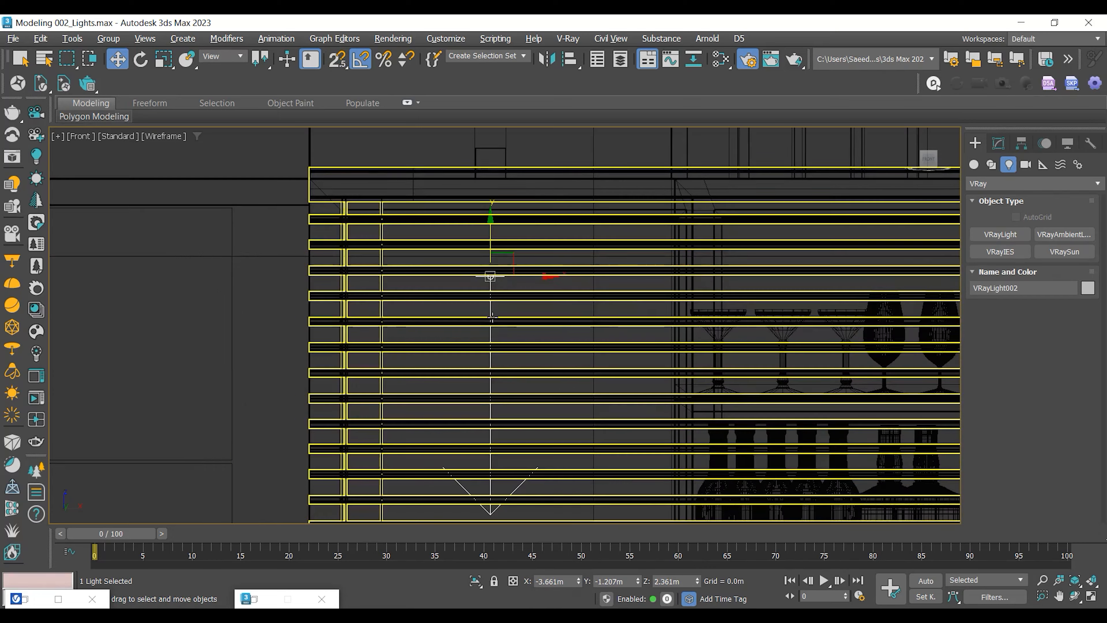
left_click_drag(478, 331, 477, 240)
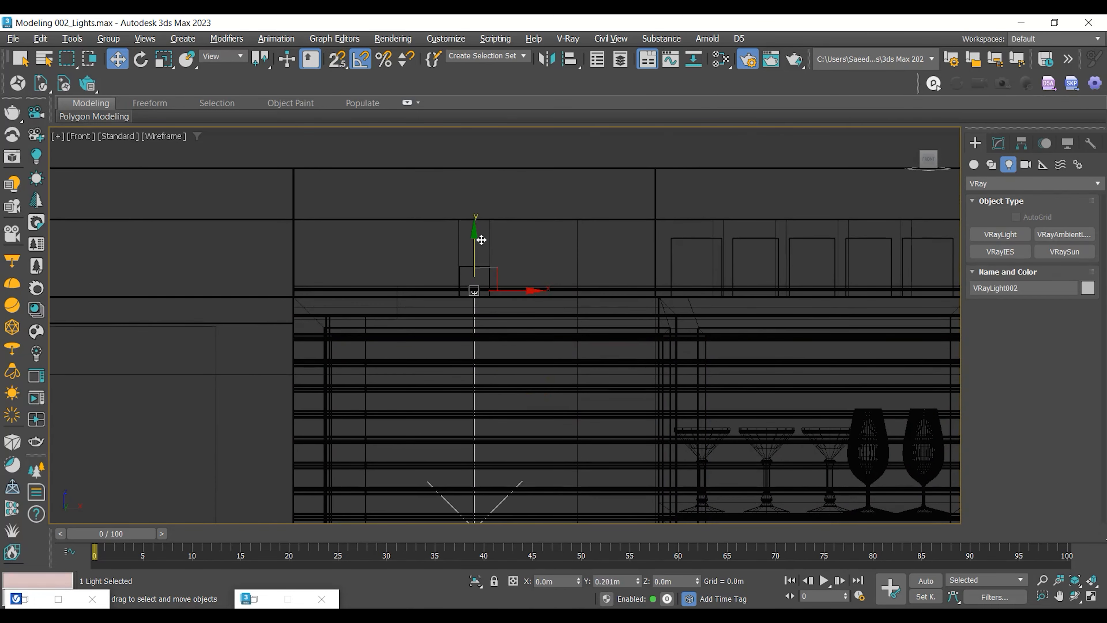
Step: Lower the plane light slightly inside the ceiling slot, to a height of about 2.556 m
scroll(477, 271, "up", 5)
scroll(457, 454, "up", 3)
middle_click_drag(457, 457, 478, 334)
scroll(478, 334, "up", 2)
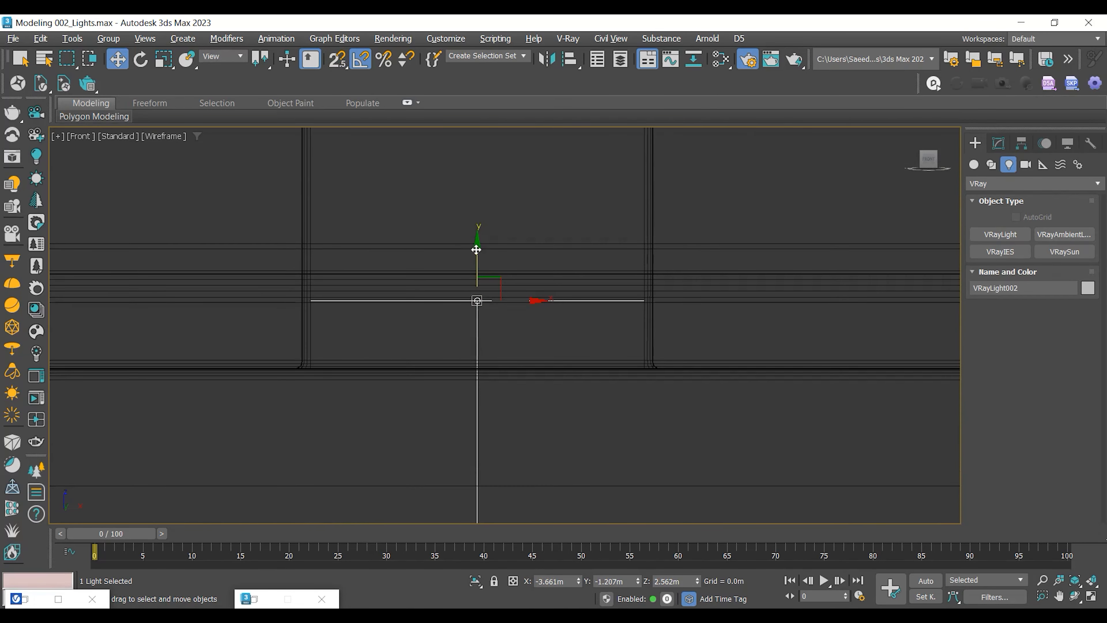
left_click_drag(479, 253, 479, 286)
Step: Set the ceiling-slot plane light's options with Double-sided and Invisible off
left_click(999, 143)
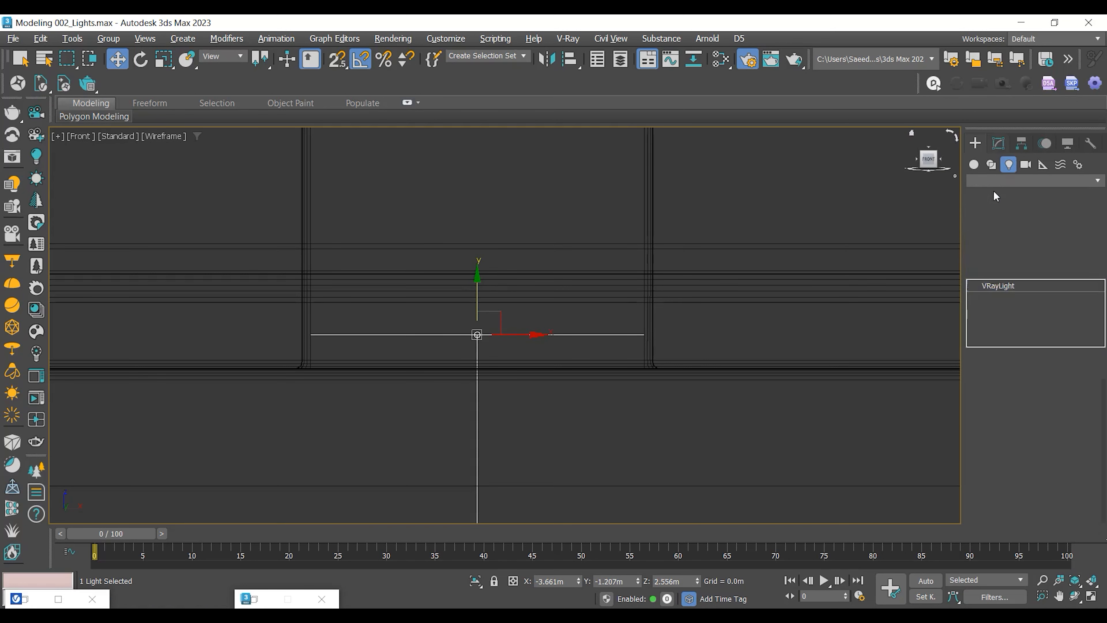
left_click_drag(980, 458, 984, 301)
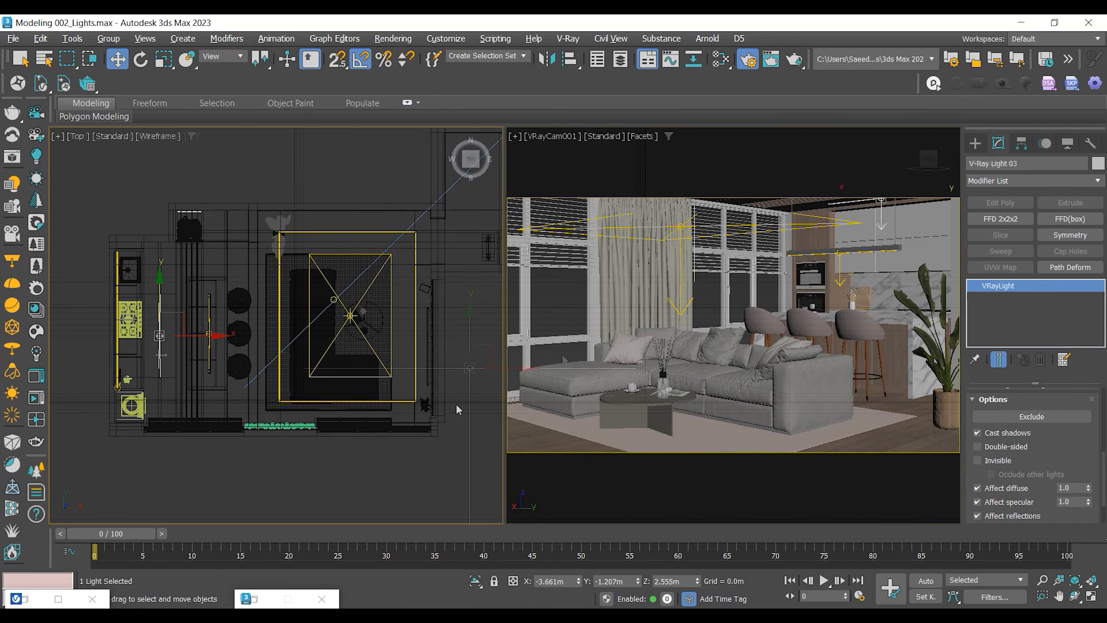
key("F8")
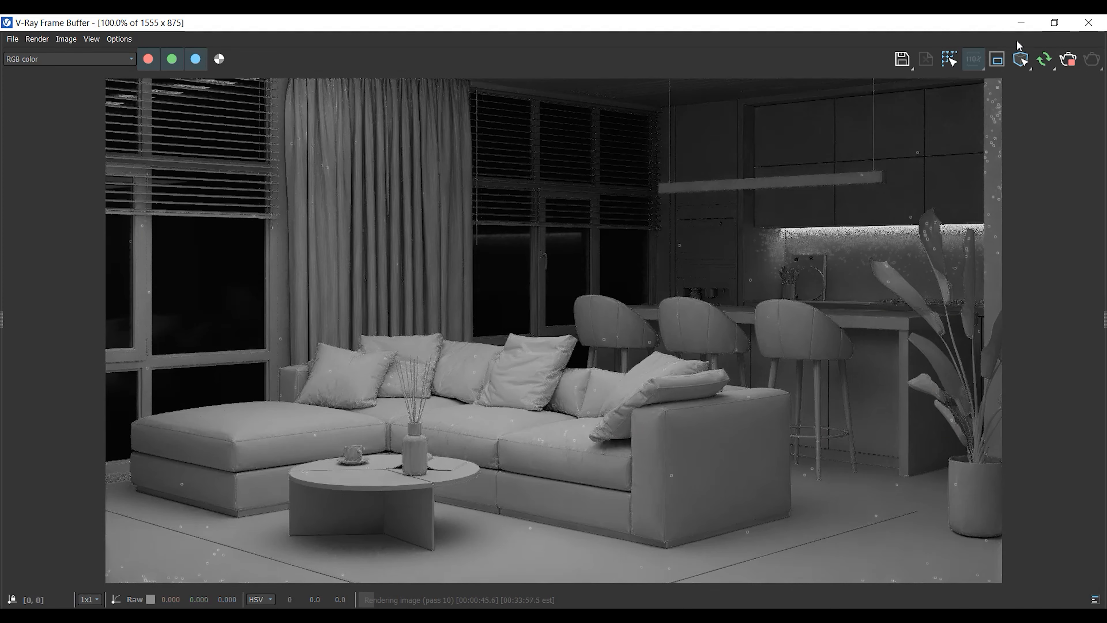
Step: Close the test render view and set the width of the large plane light above the sofa area to 2.5 m
left_click(1021, 23)
scroll(397, 311, "up", 2)
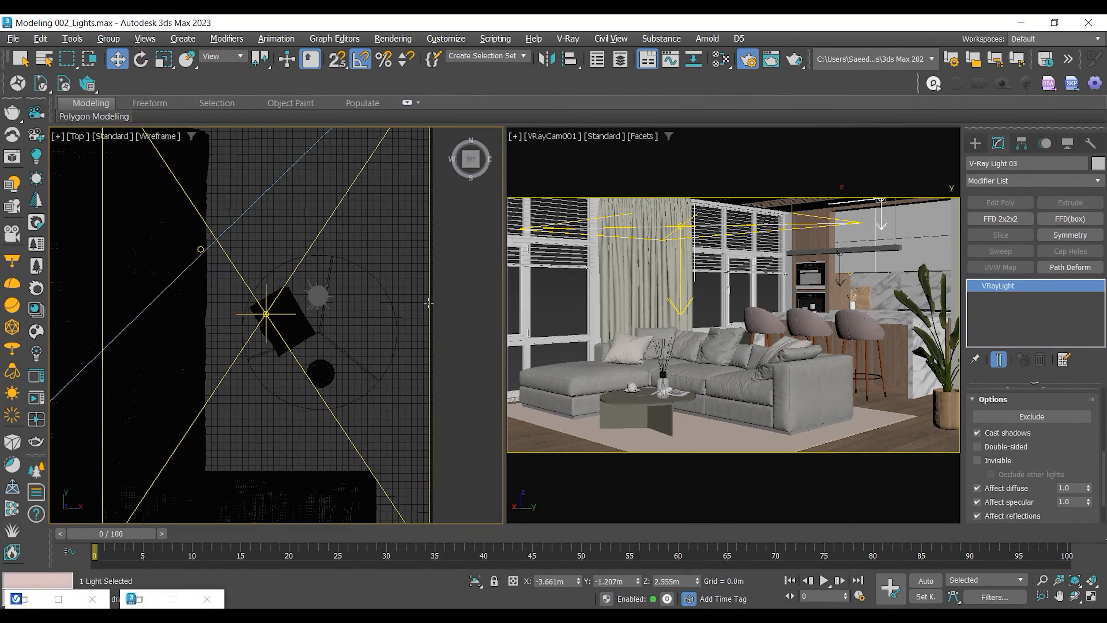
left_click(430, 301)
scroll(357, 334, "down", 3)
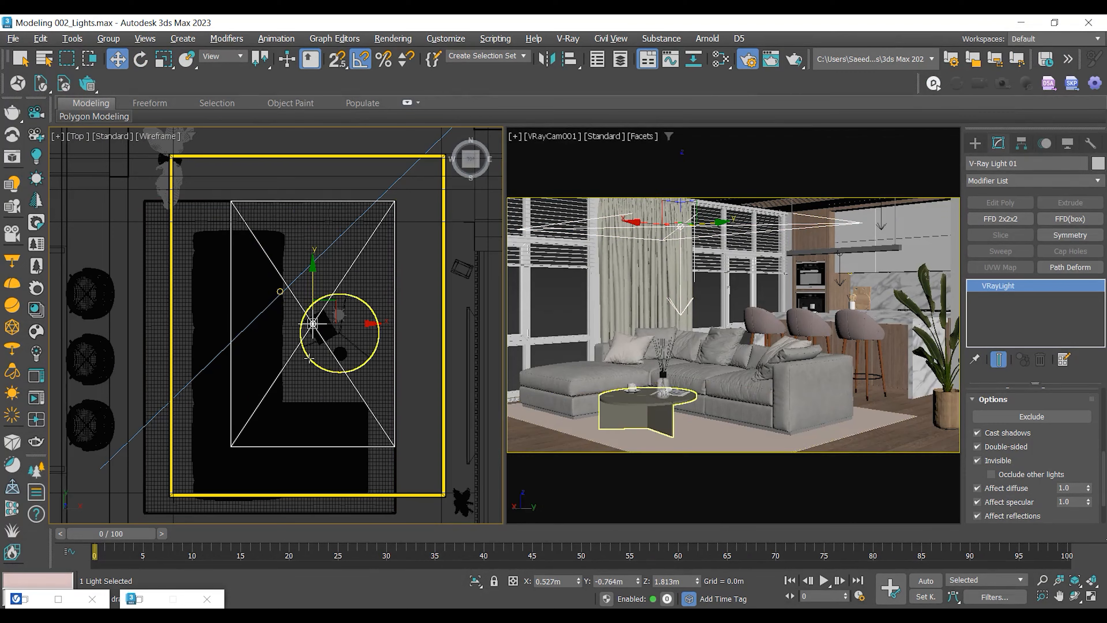
middle_click_drag(316, 357, 354, 336)
scroll(349, 323, "down", 2)
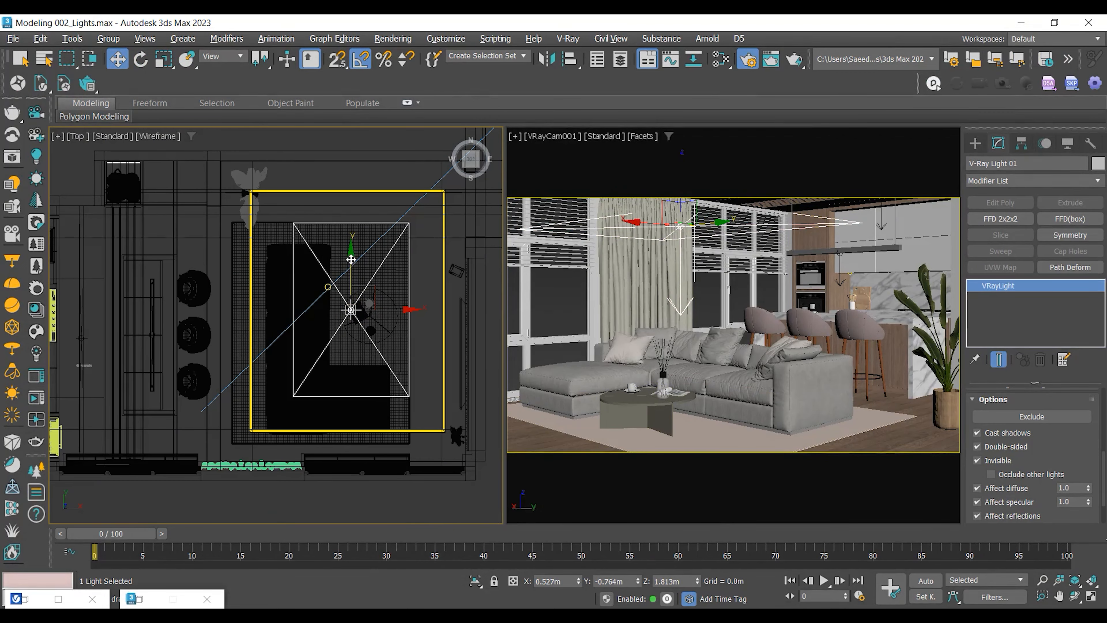
scroll(1053, 457, "up", 10)
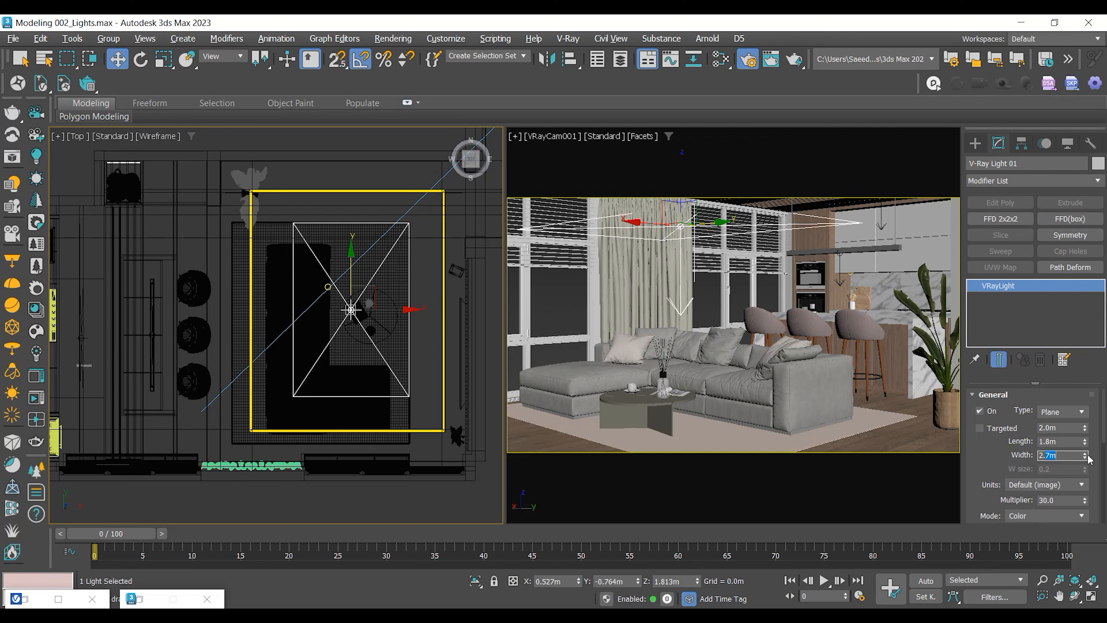
type("2.5")
key("Return")
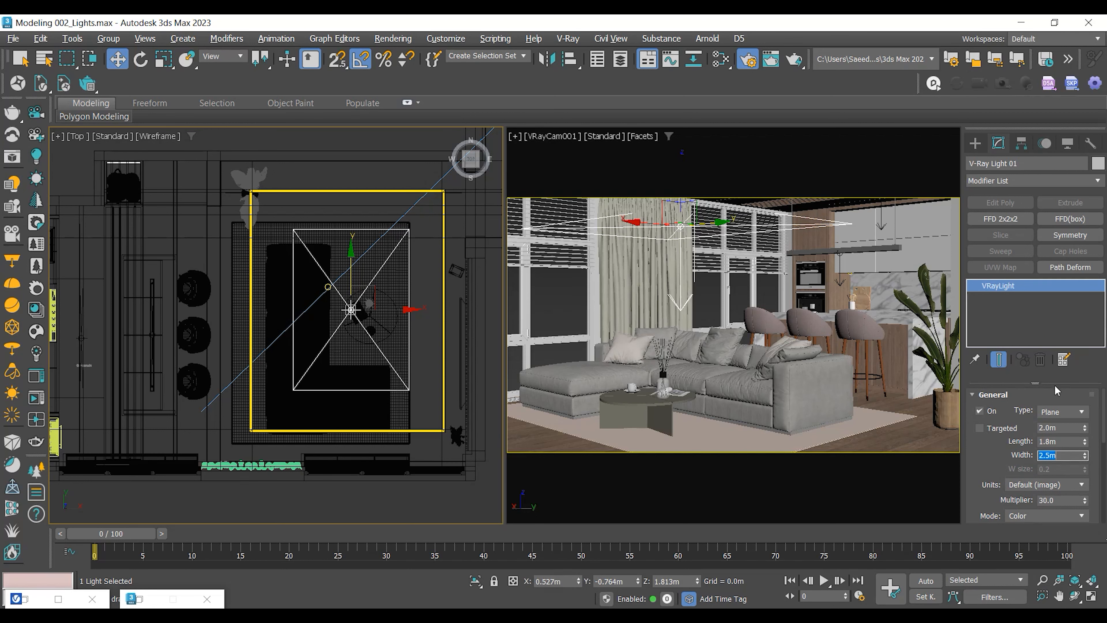
Step: Set the sofa-area plane light's multiplier to 25 and check the test render
scroll(979, 447, "down", 1)
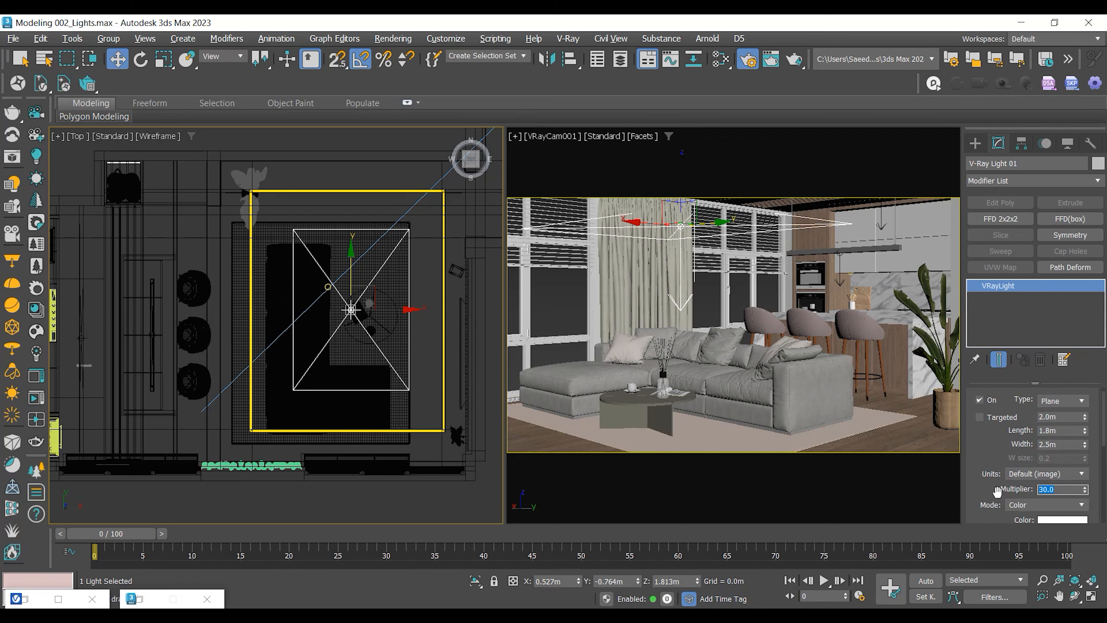
type("25")
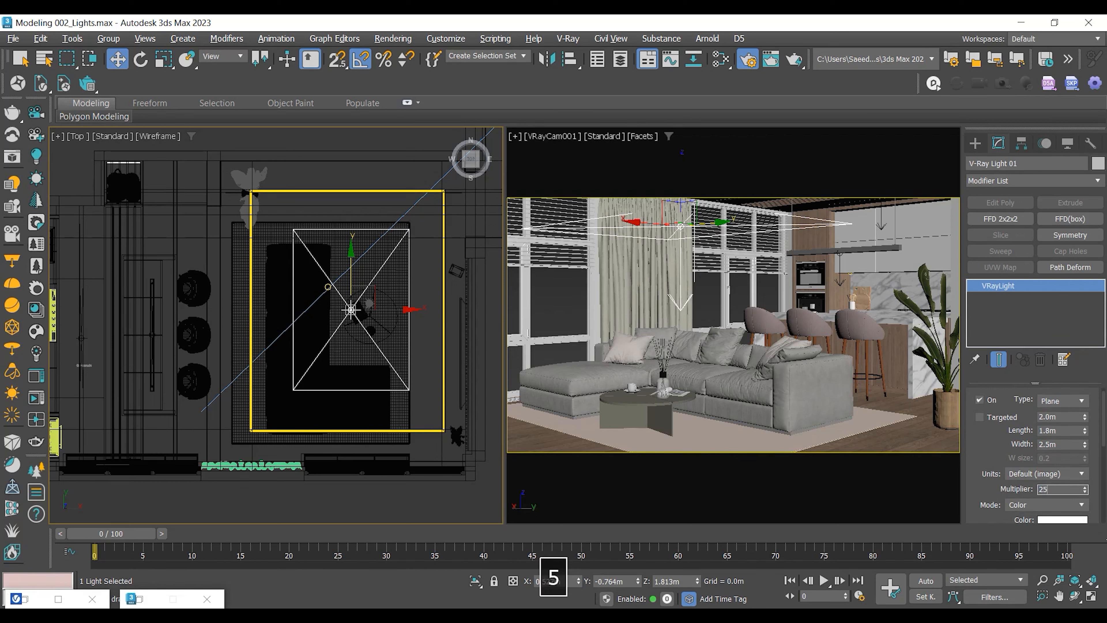
key("Return")
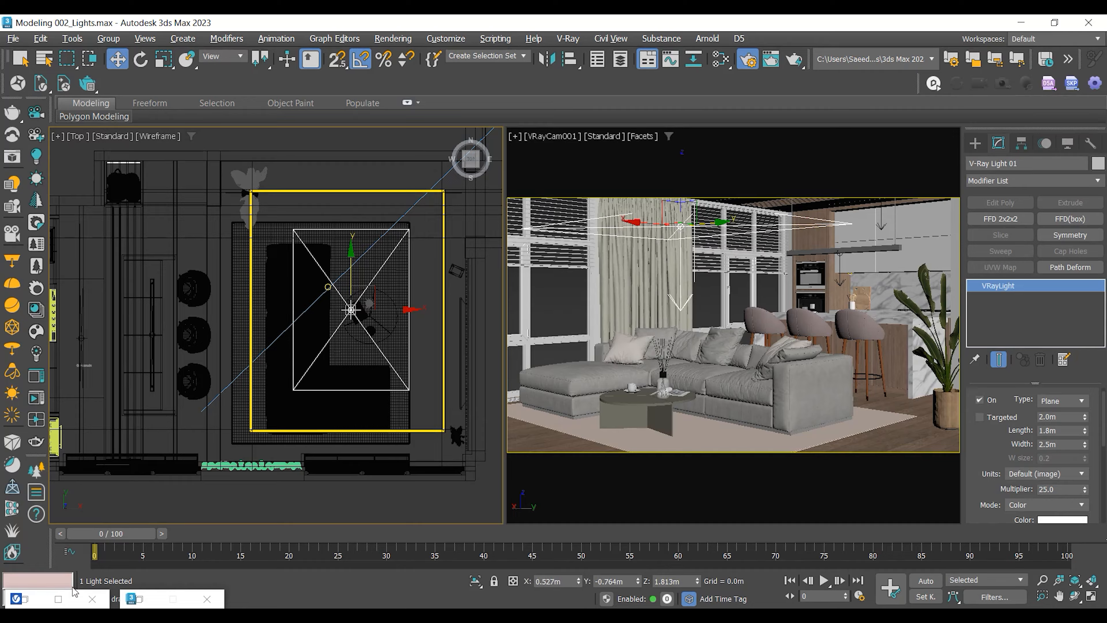
left_click(58, 598)
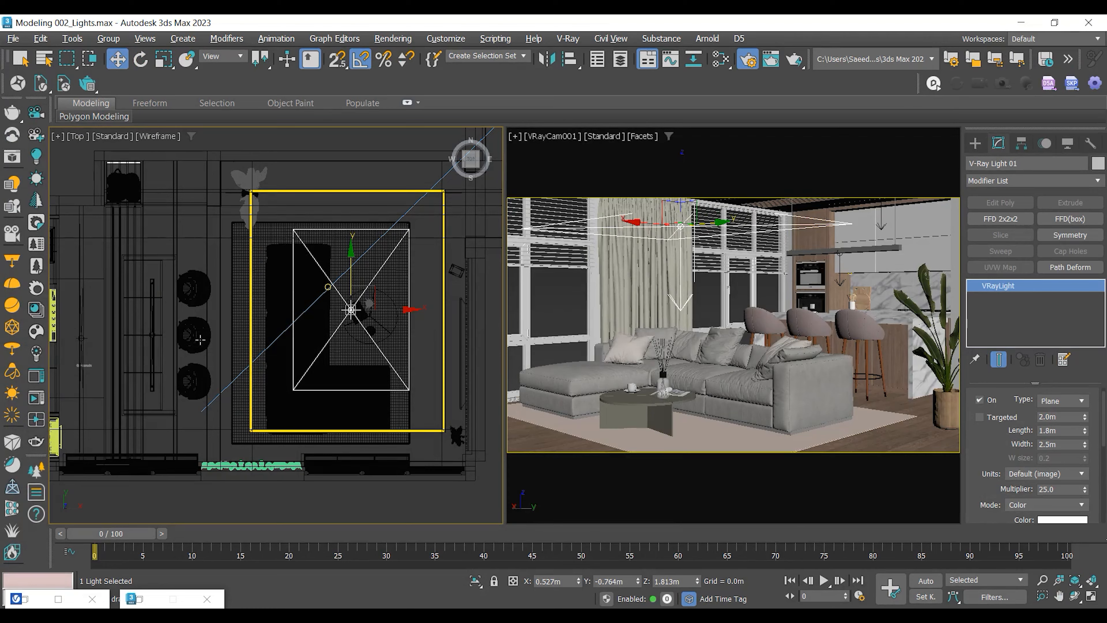
Step: Switch on V-Ray Light 02 in the V-Ray Light Lister, set its multiplier to 500 and check the test render
scroll(76, 230, "up", 5)
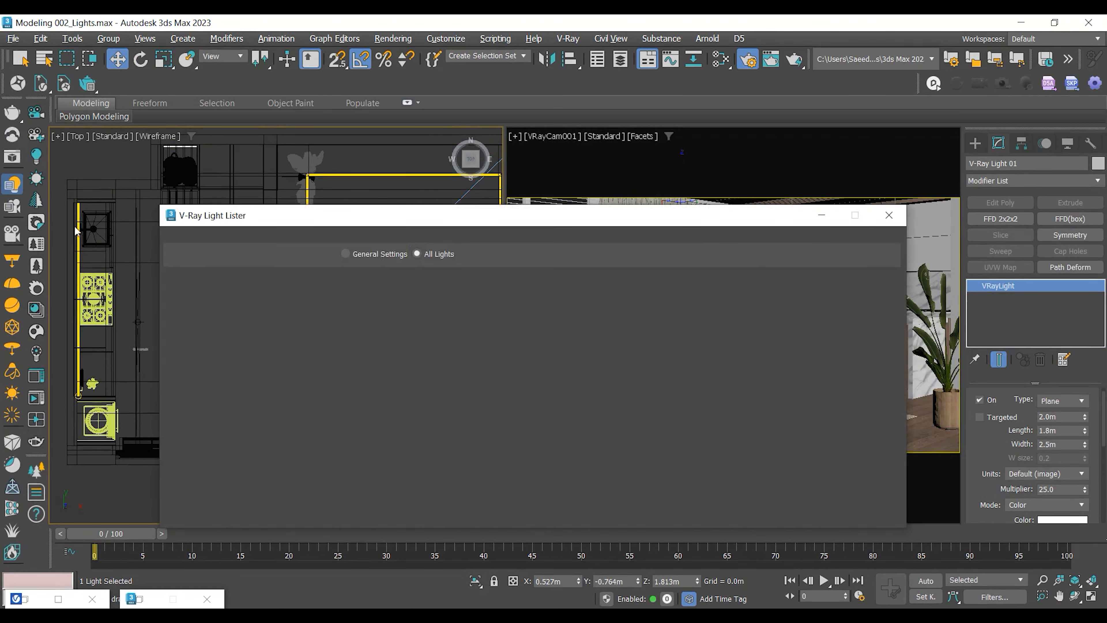
left_click(176, 332)
left_click(187, 333)
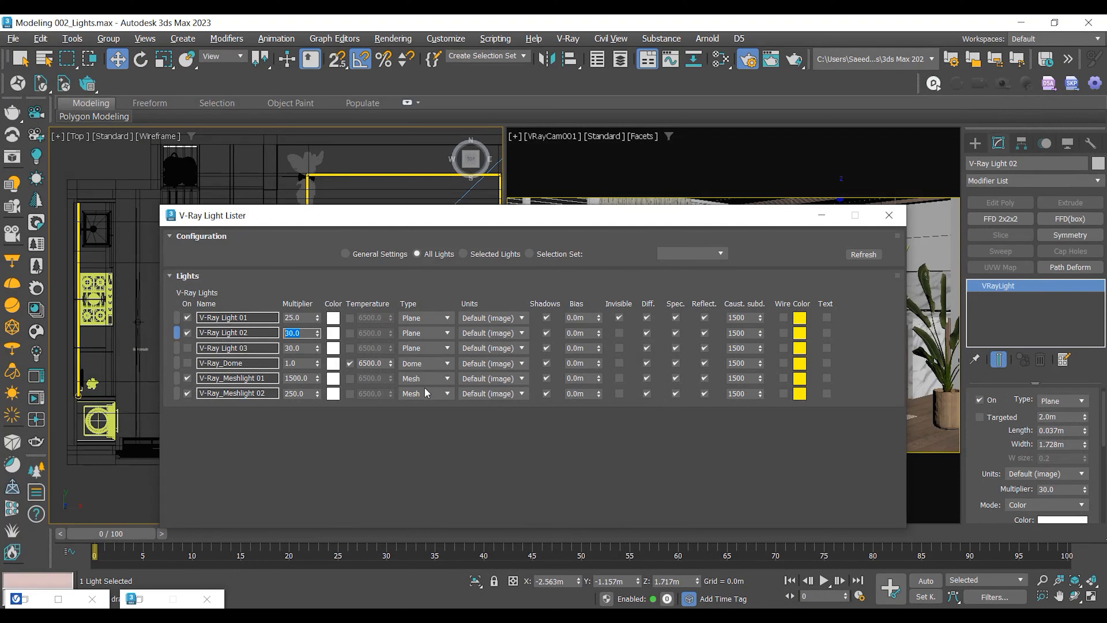
type("500")
key("Return")
left_click(862, 255)
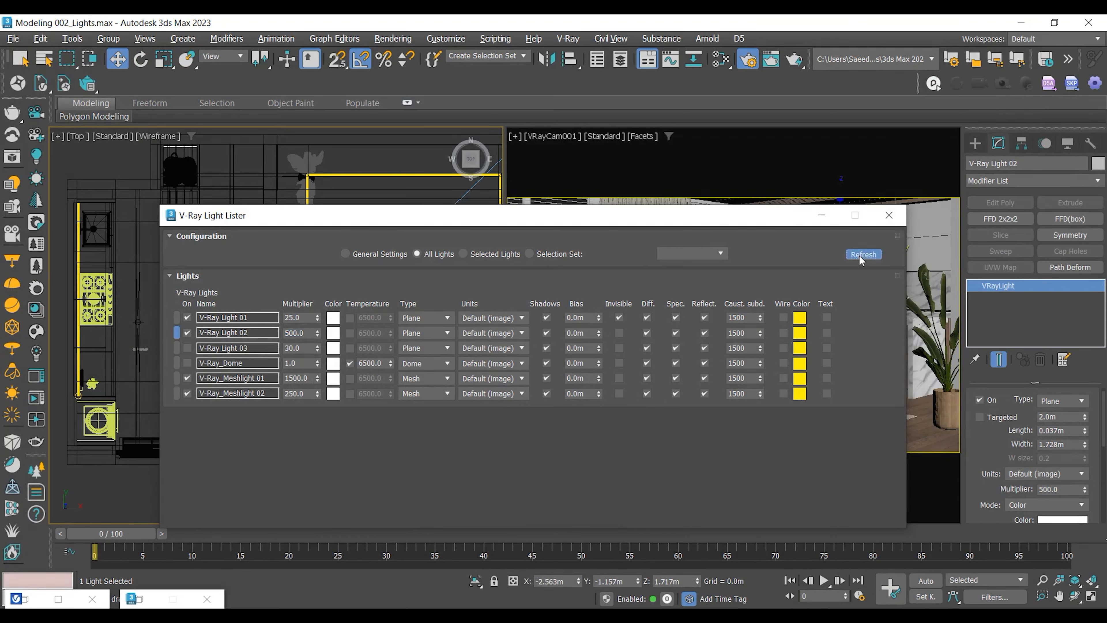
left_click(25, 599)
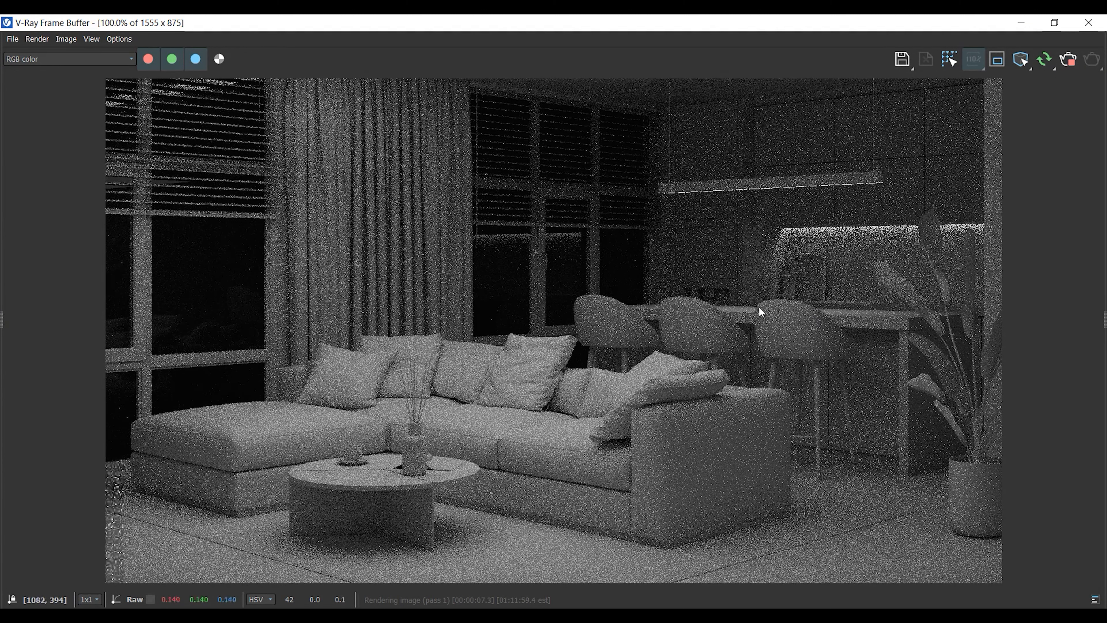
left_click(1022, 24)
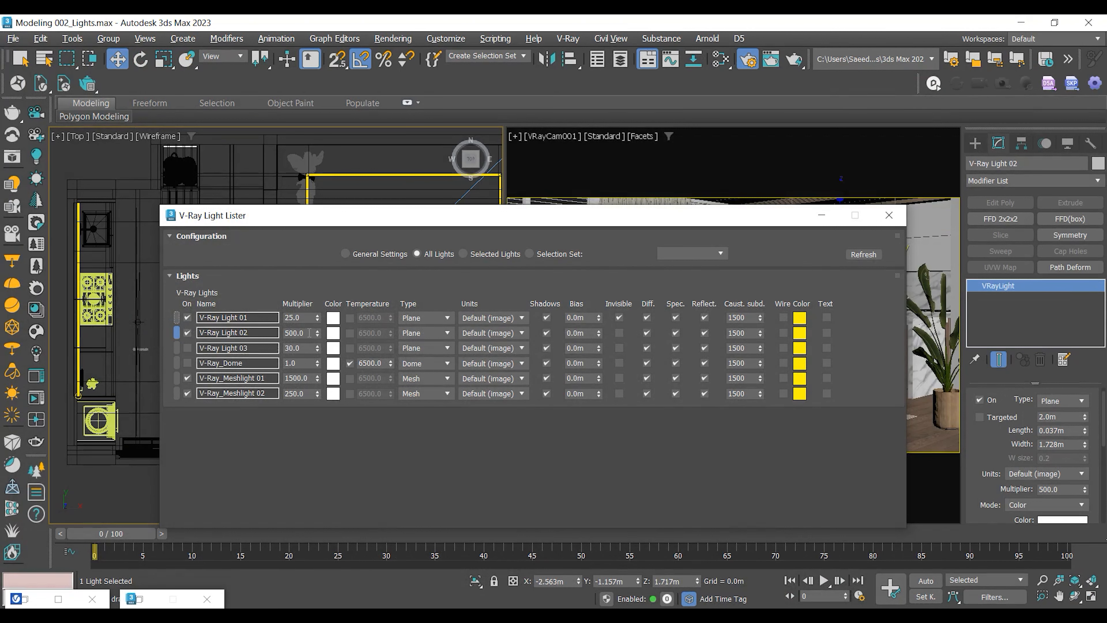
Step: Set V-Ray Light 02's multiplier to 1500 and refresh the light list
type("1500")
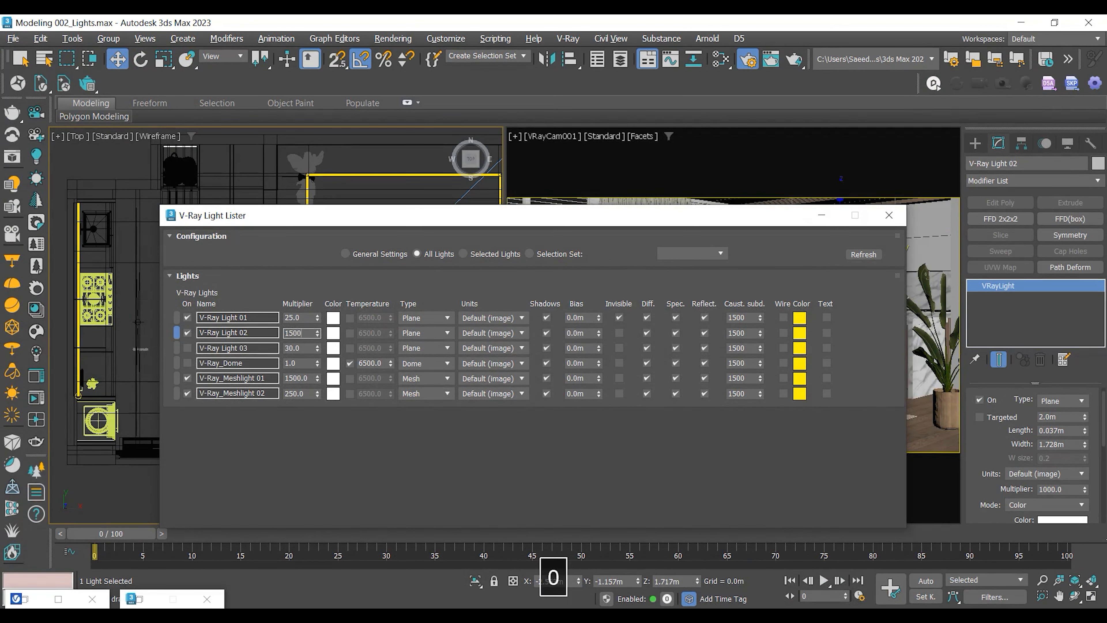
key("Return")
left_click(863, 256)
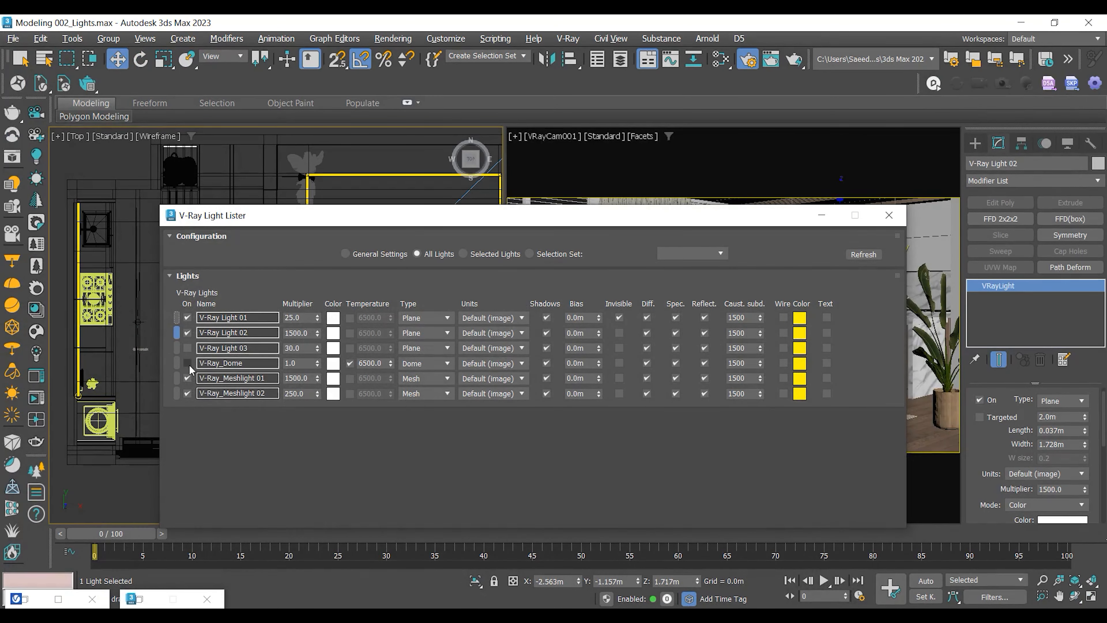
key("F8")
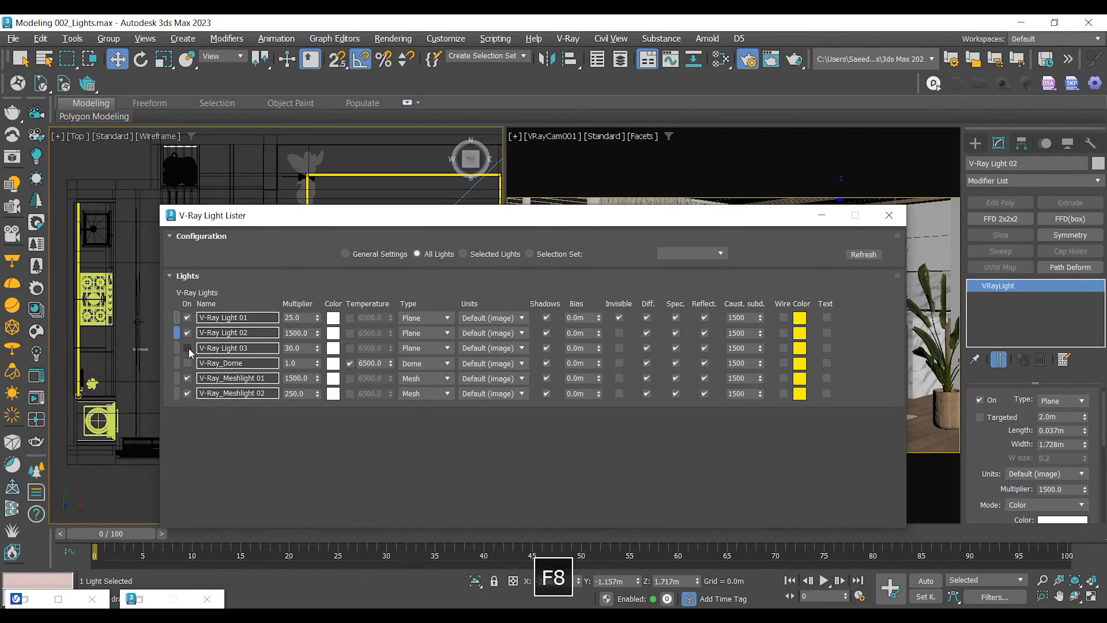
Step: Switch on V-Ray Light 03 with a multiplier of 100 and check it in a test render
left_click(187, 348)
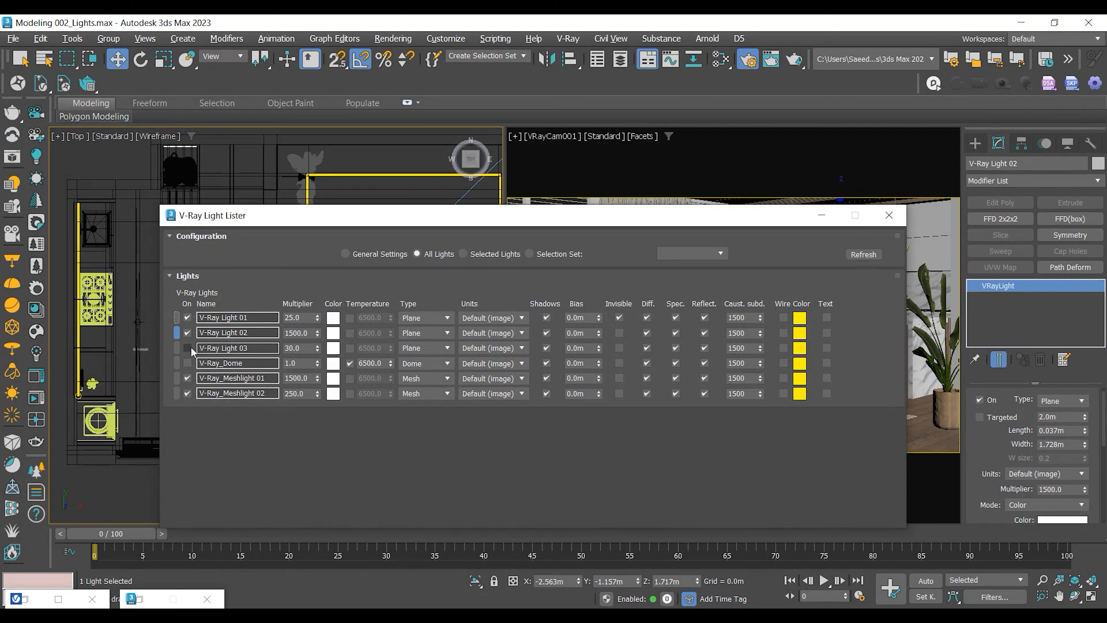
double_click(305, 348)
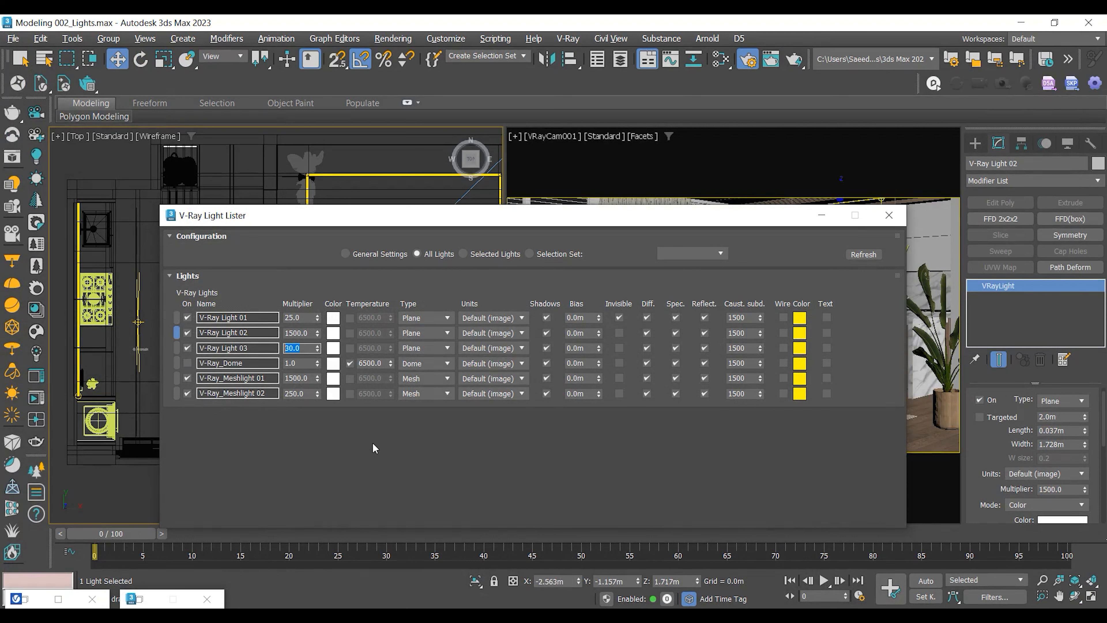
type("100")
key("Return")
left_click(878, 260)
key("shift+q")
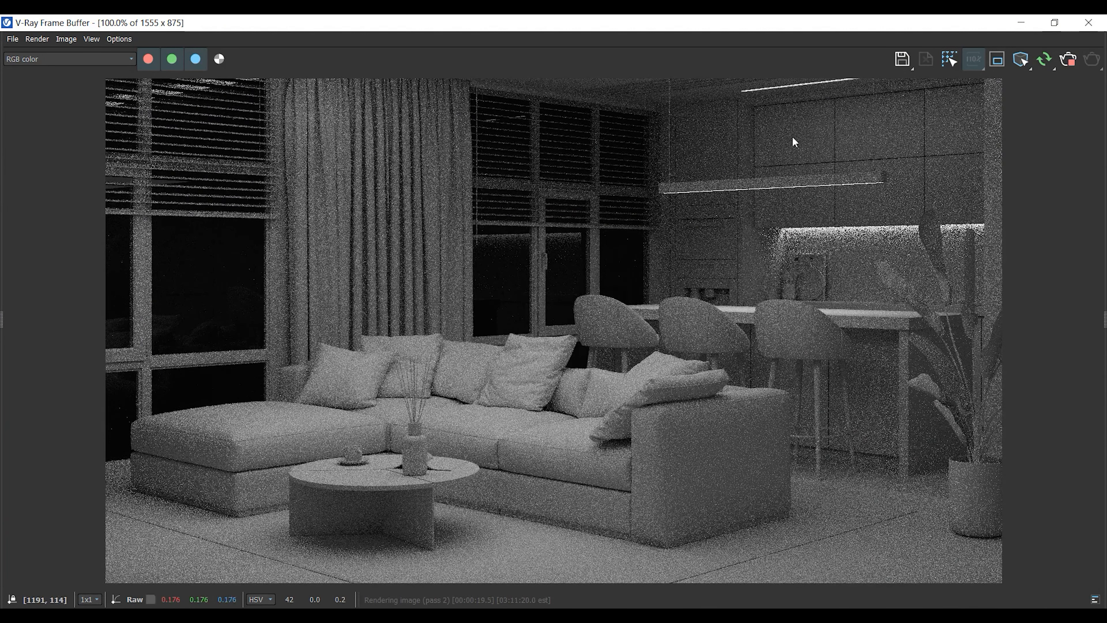
left_click(1022, 23)
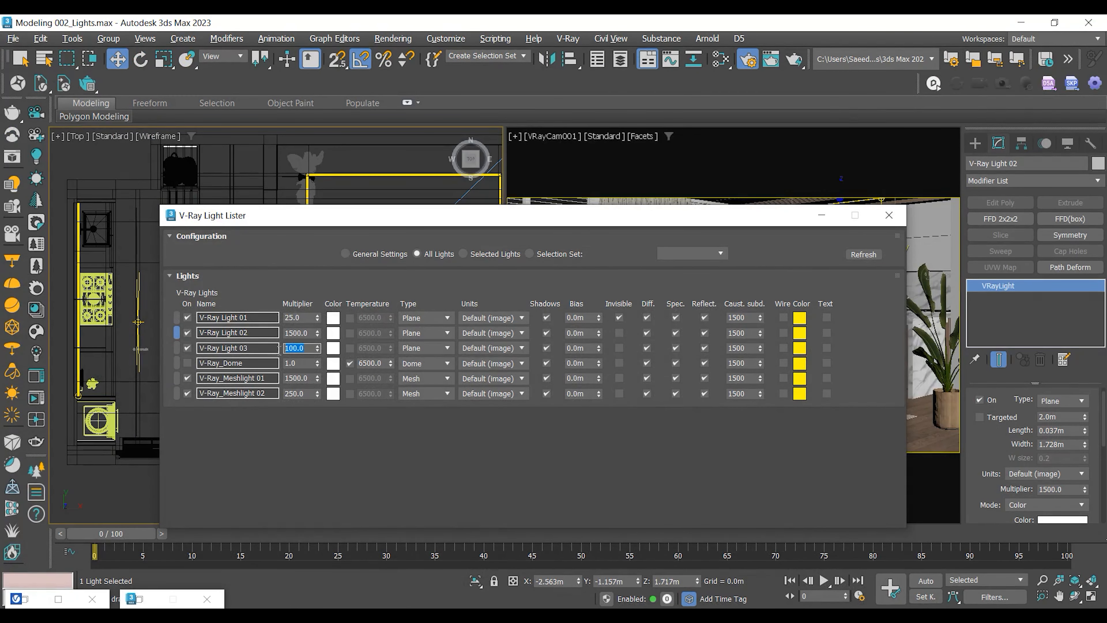
Step: Set V-Ray Light 03's multiplier to 350 and refresh the light list
type("350")
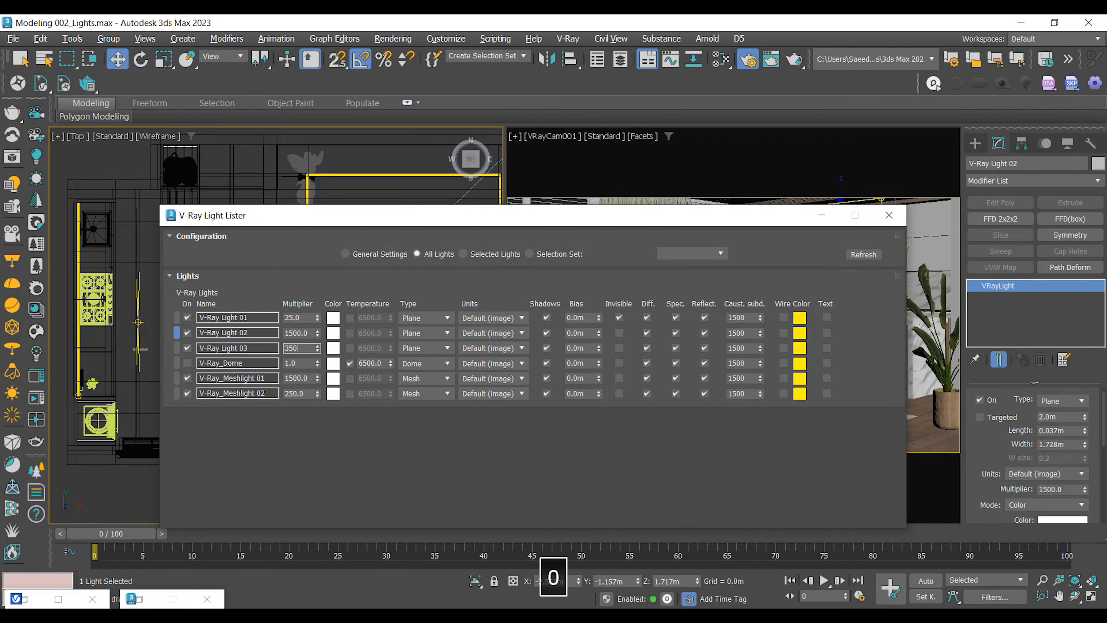
key("Return")
left_click(863, 254)
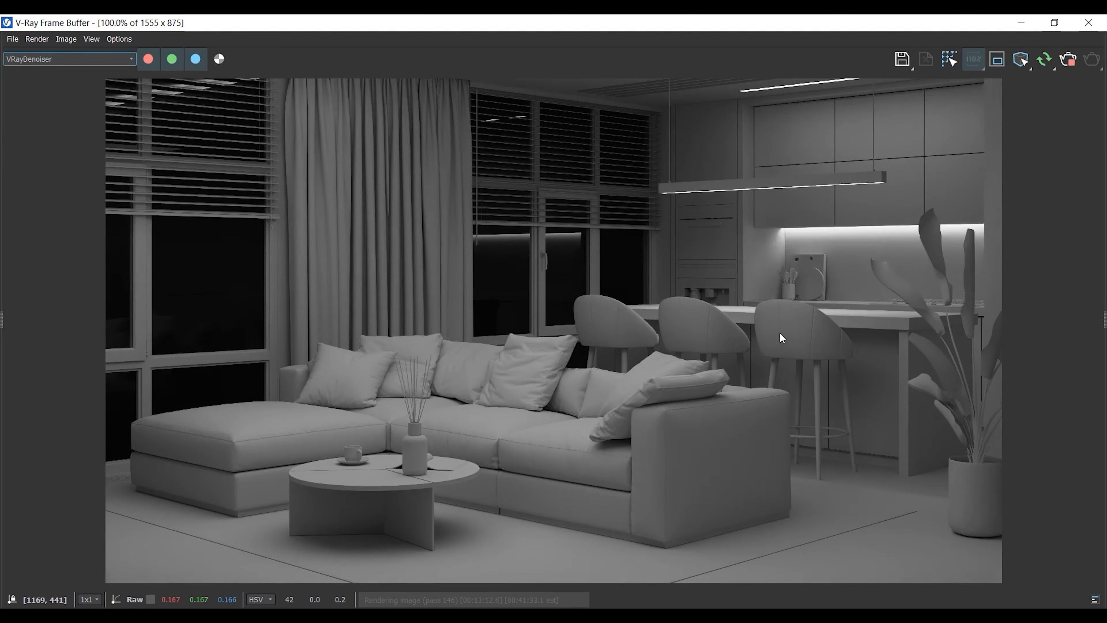
Step: Inspect the V-RayMeshlight 01 and V-RayMeshlight 02 passes of the test render one after the other
left_click(120, 60)
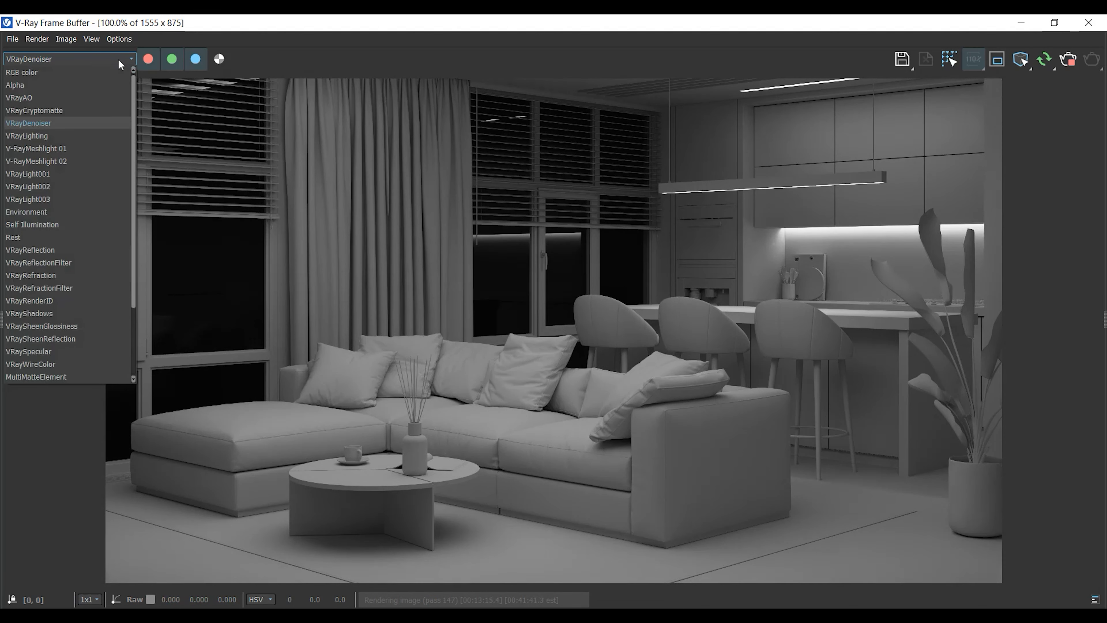
left_click(55, 149)
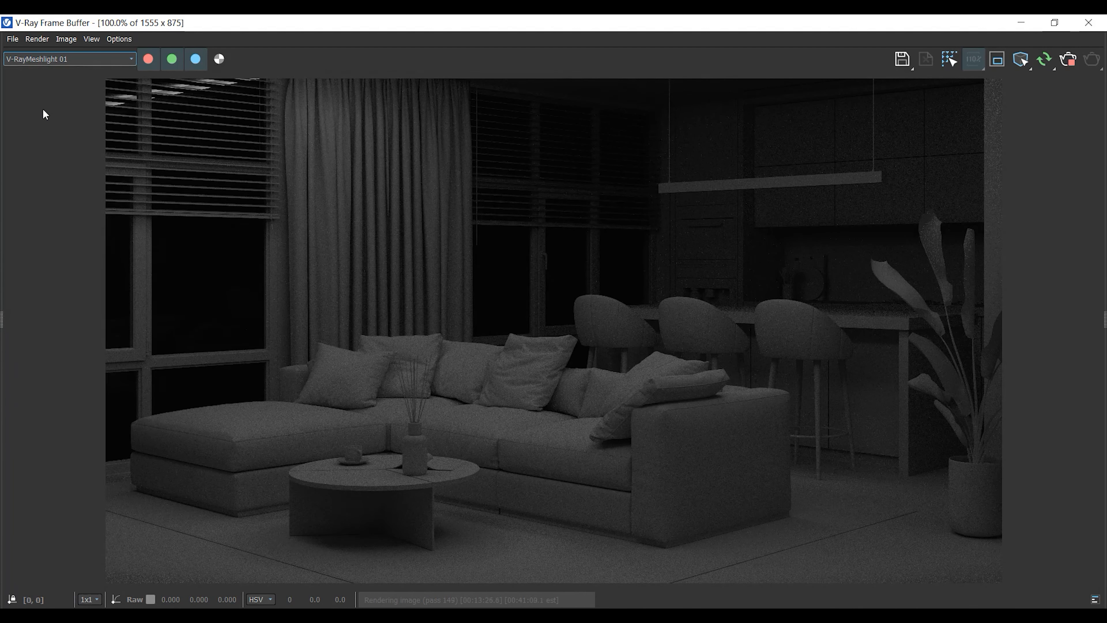
left_click(59, 64)
left_click(60, 162)
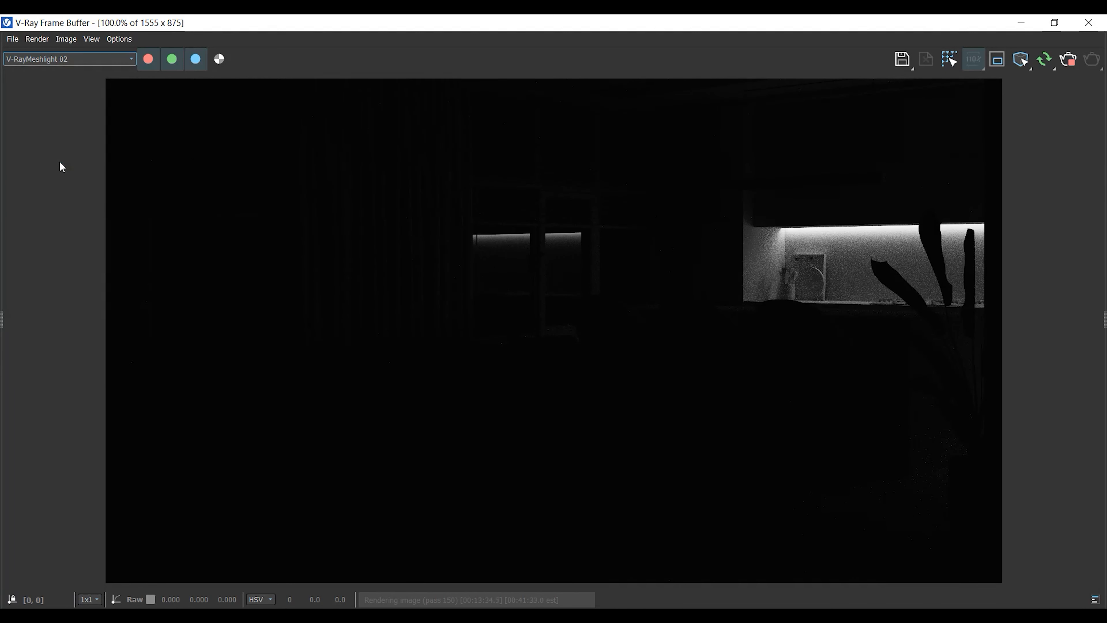
Step: Inspect the VRayLight001, VRayLight002 and VRayLight003 passes, and return the frame buffer to the VRayDenoiser result
left_click(64, 61)
left_click(49, 174)
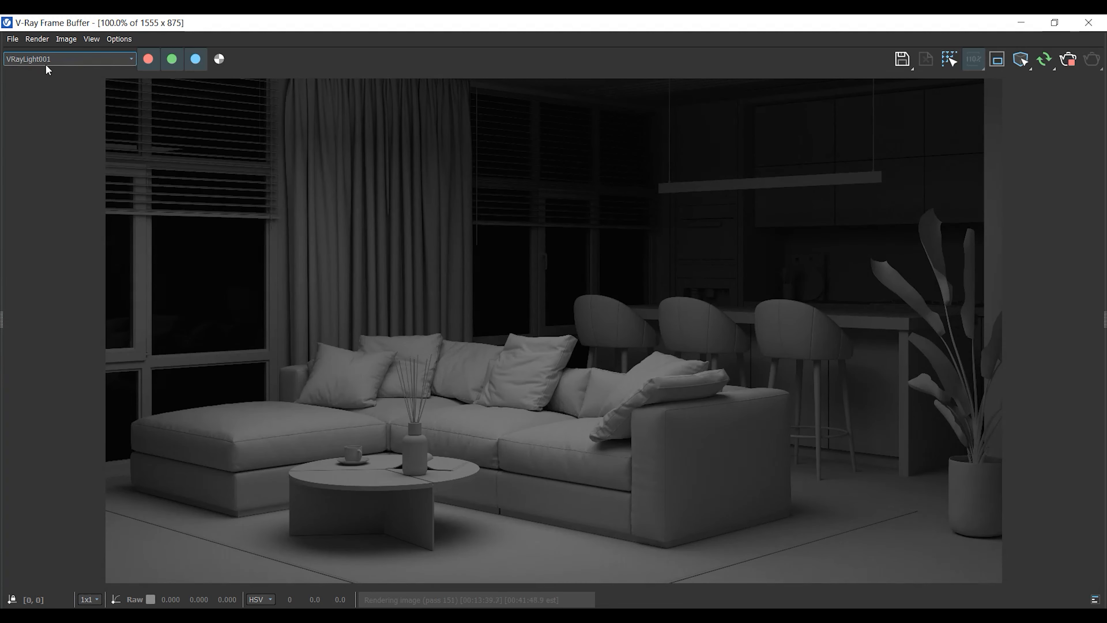
left_click(54, 59)
left_click(35, 186)
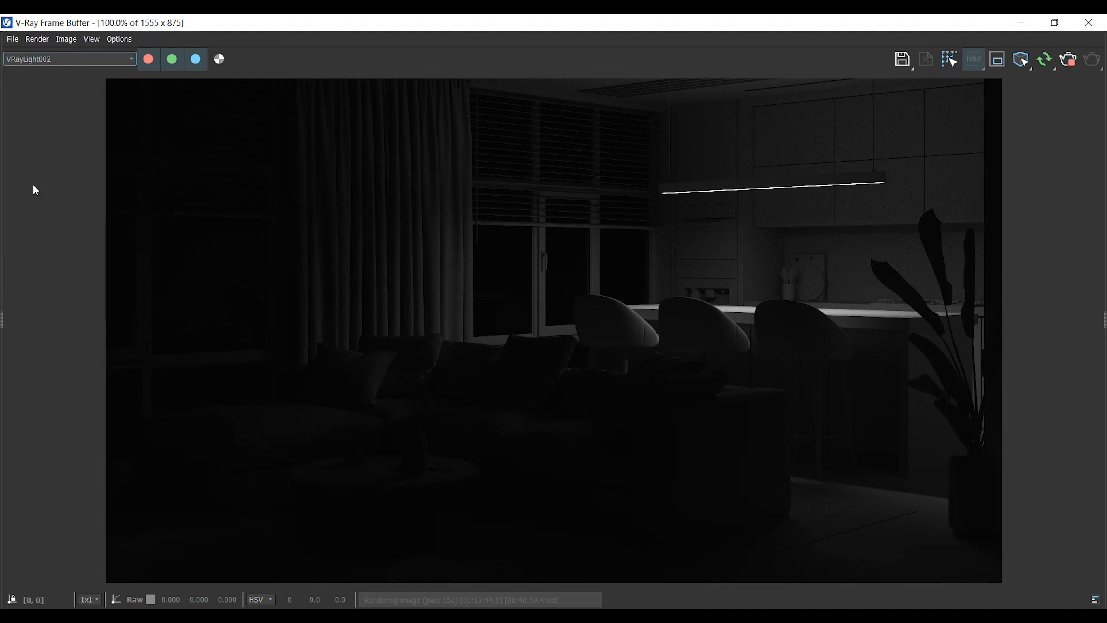
left_click(52, 59)
left_click(47, 200)
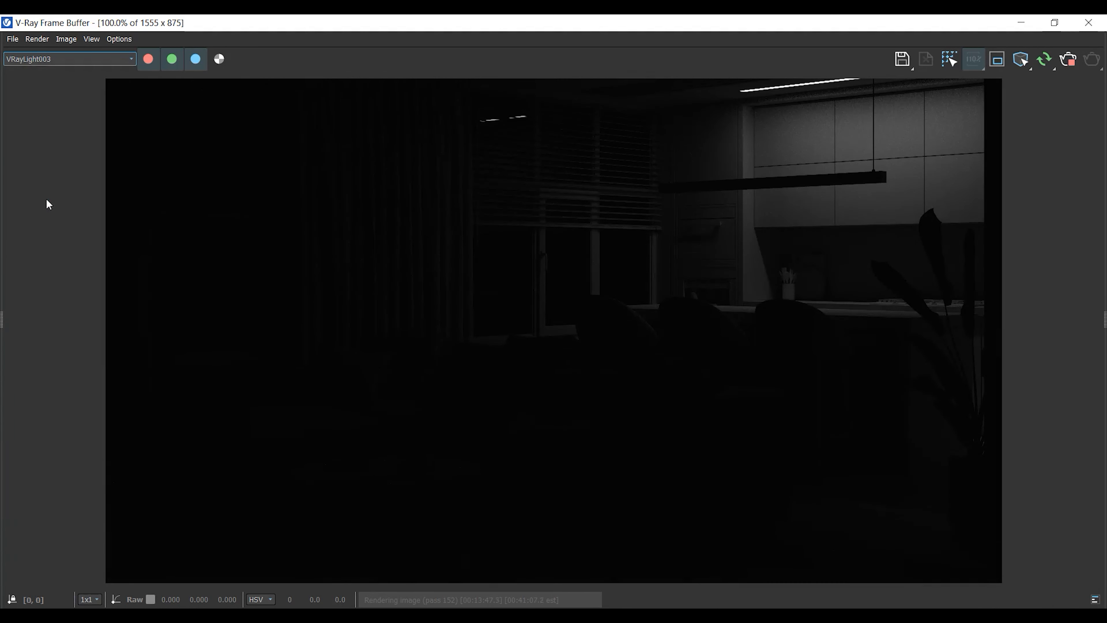
left_click(44, 59)
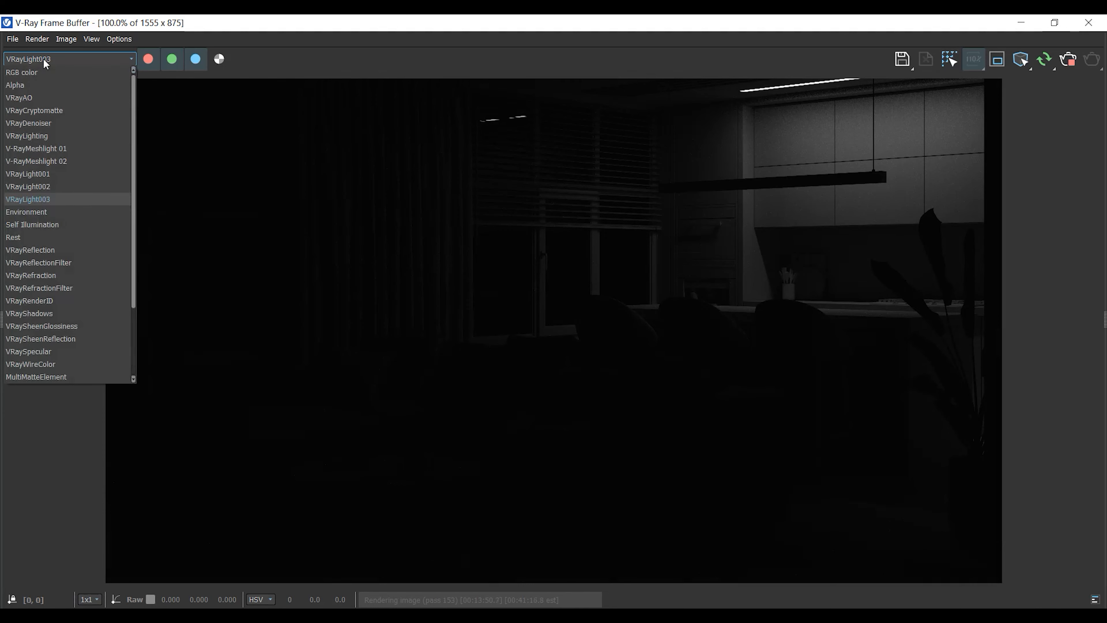
left_click(51, 124)
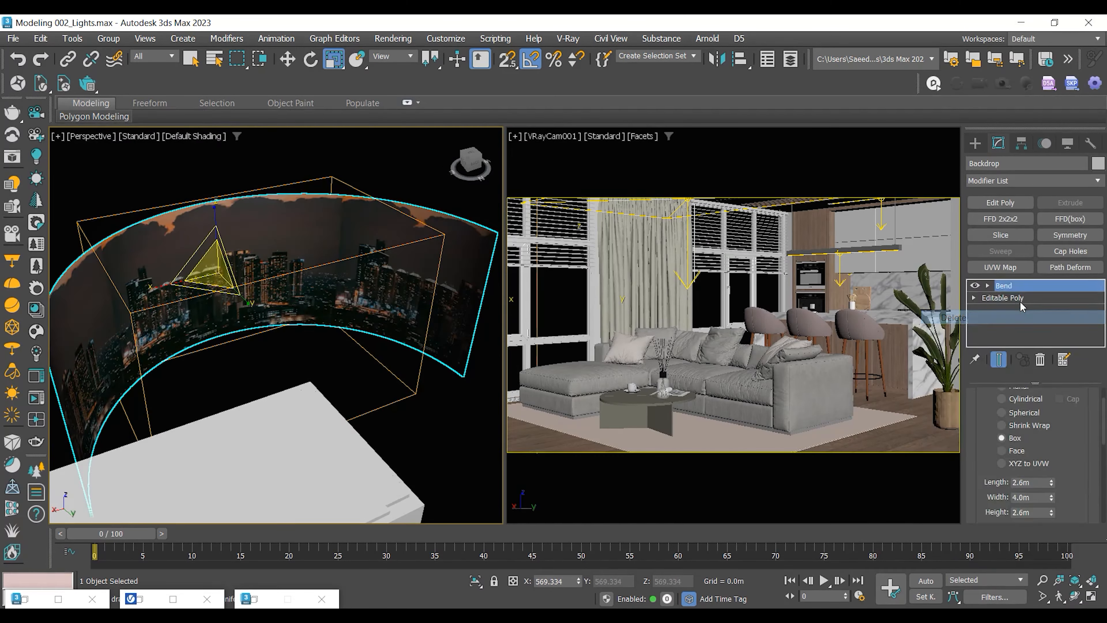
Step: Toggle the Backdrop's Bend modifier off and back on to compare its flat and curved shapes
left_click(975, 286)
left_click(975, 285)
middle_click_drag(336, 297, 302, 338, "alt")
Step: Insert a Color Correction map between the backdrop's city VRayBitmap and the Diffuse input of its VRayMtl
key("m")
scroll(417, 306, "down", 4)
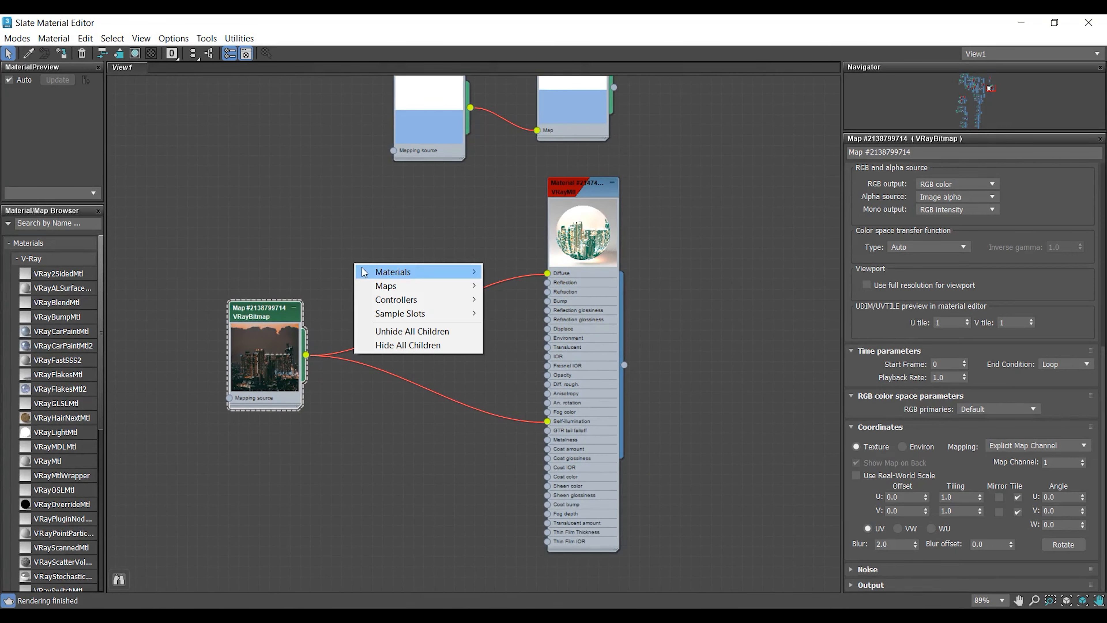
mouse_move(558, 318)
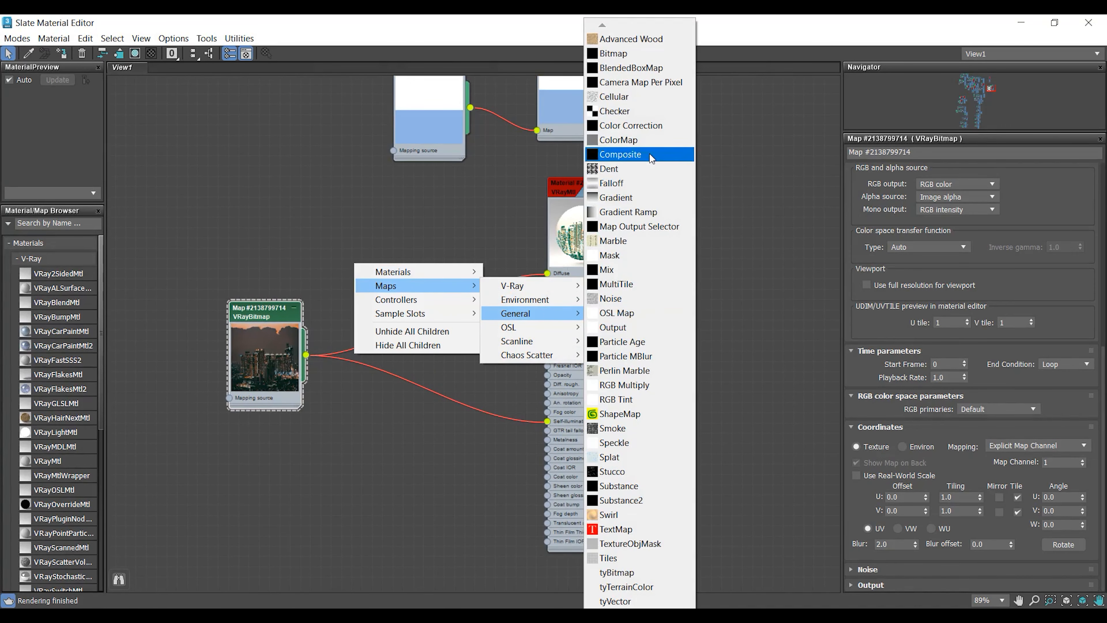
left_click(630, 125)
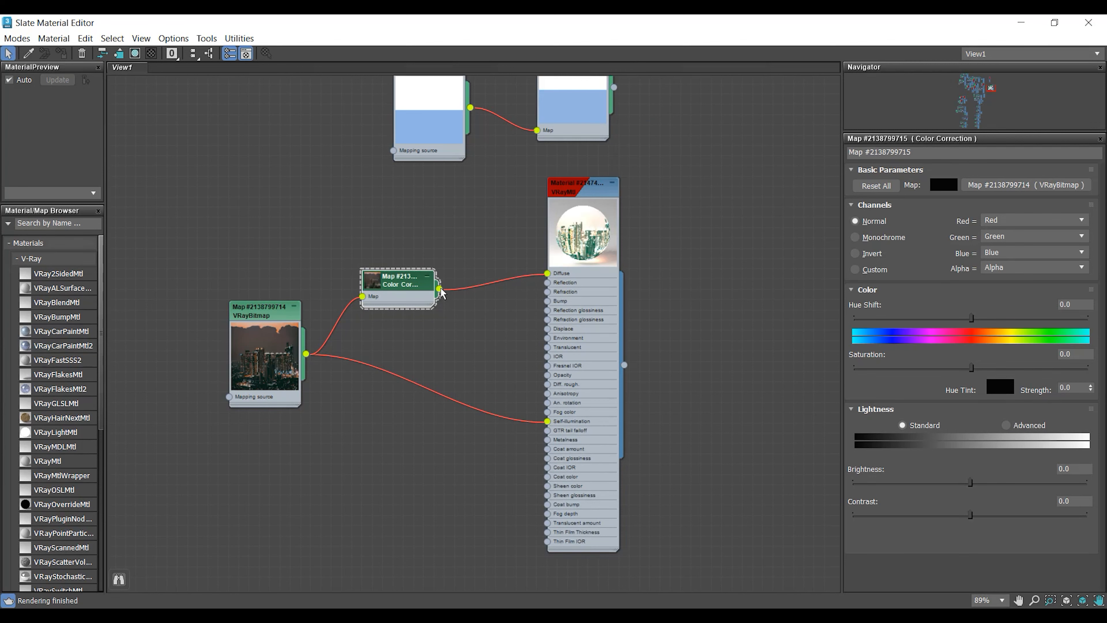